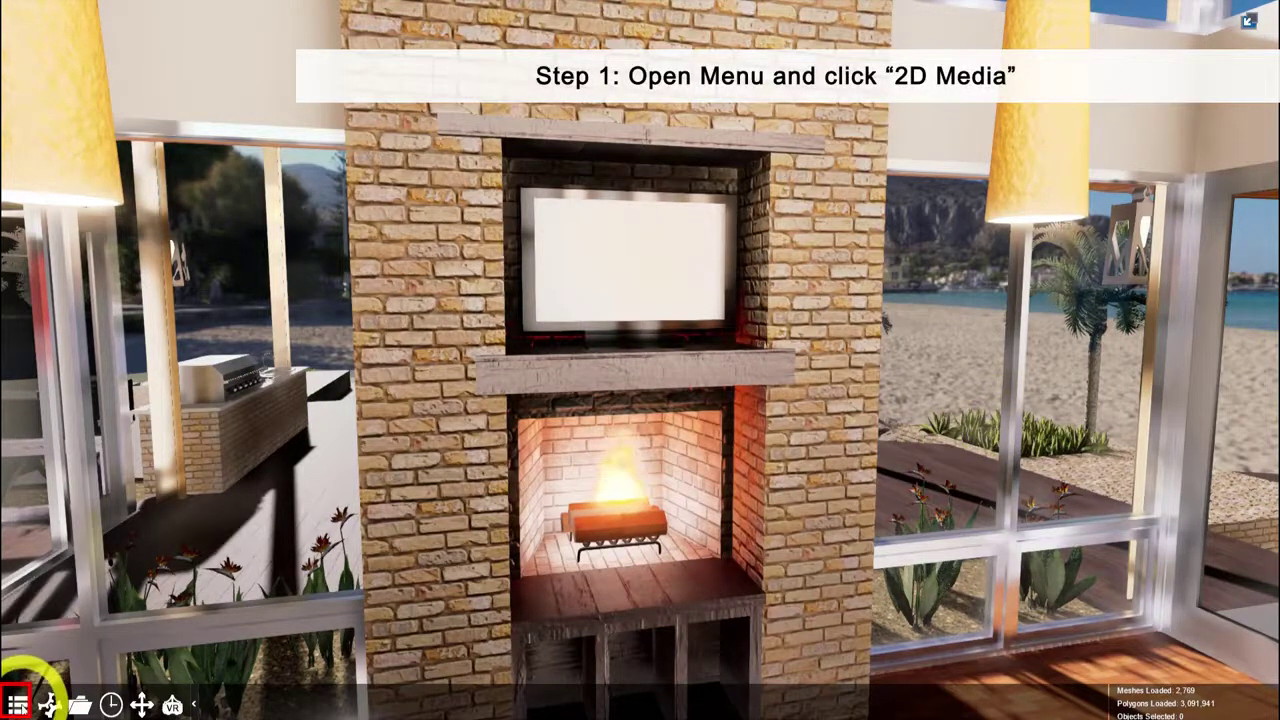
Step: Open the 2D Media tool under Design in the main menu
left_click(18, 702)
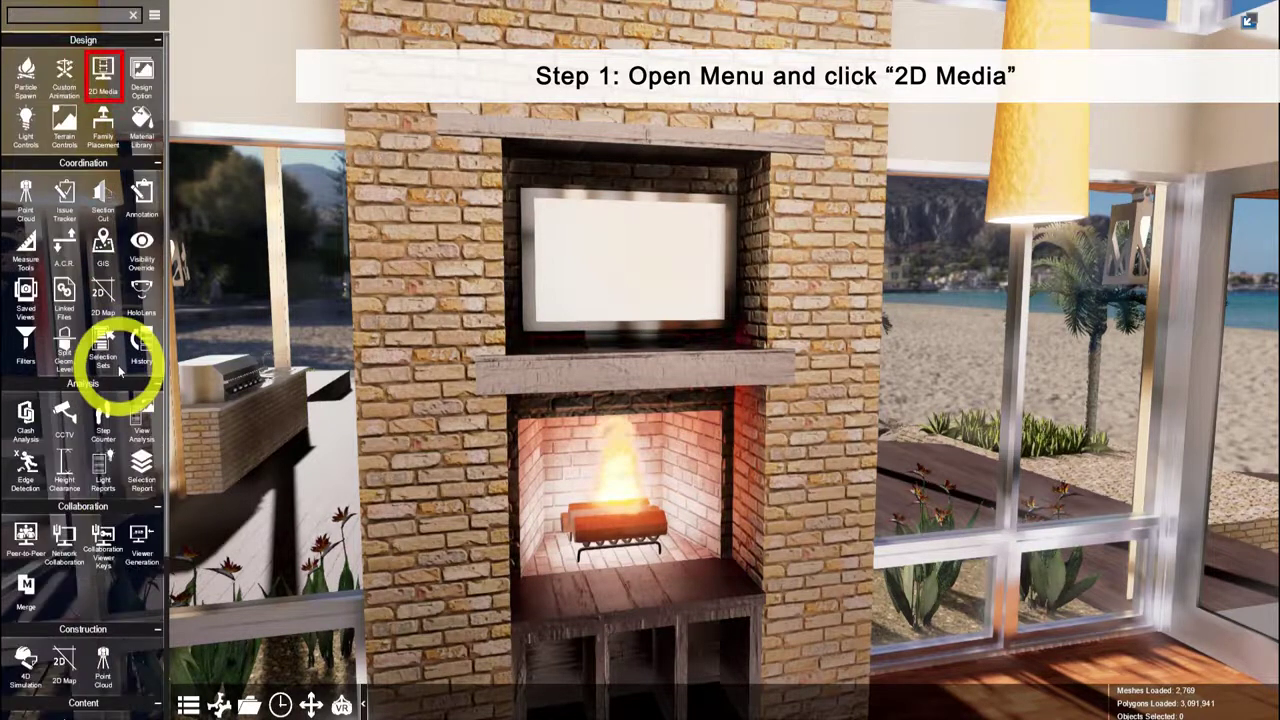
left_click(104, 74)
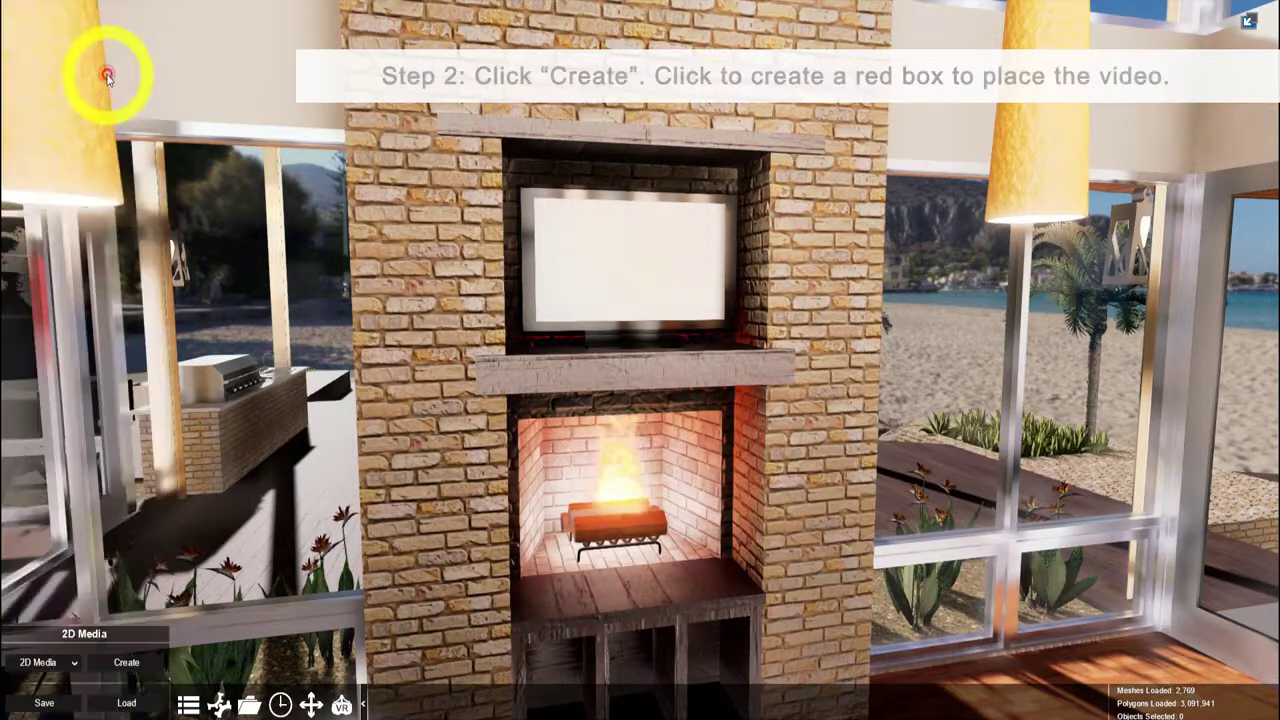
Step: Draw a media box over the TV screen and load the '2020 New Features R1' video
left_click(126, 662)
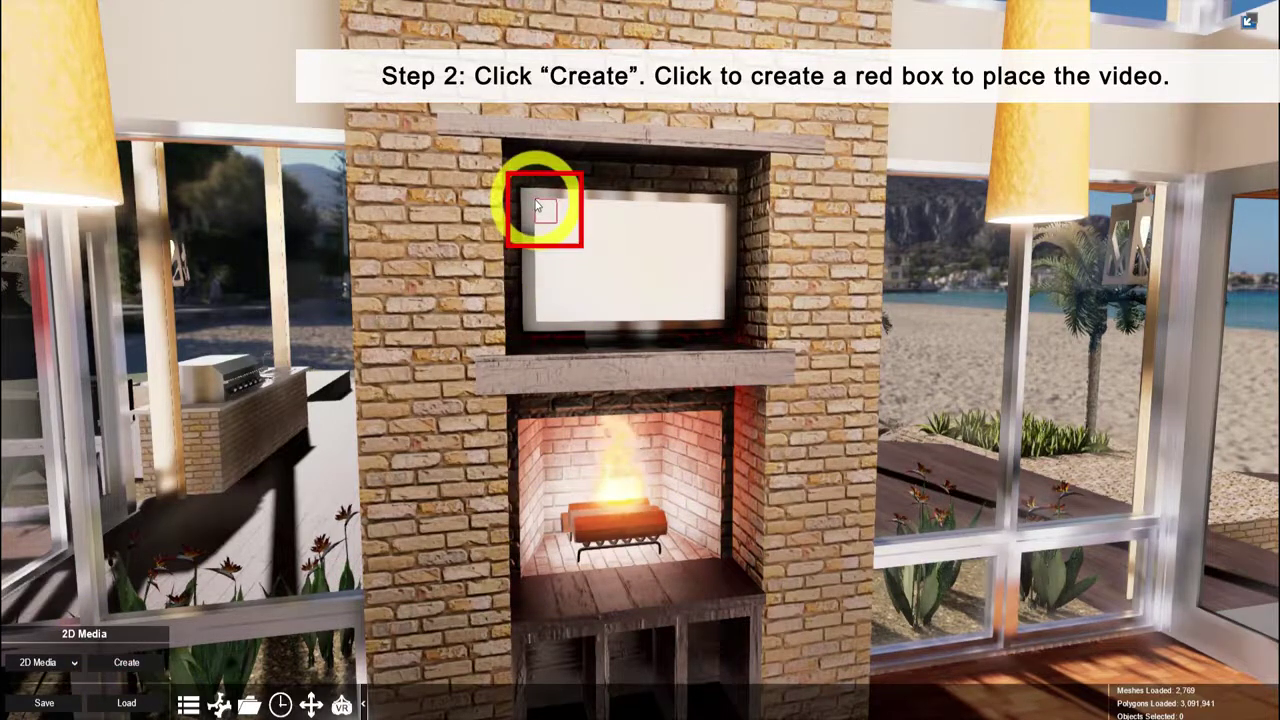
left_click_drag(633, 287, 717, 320)
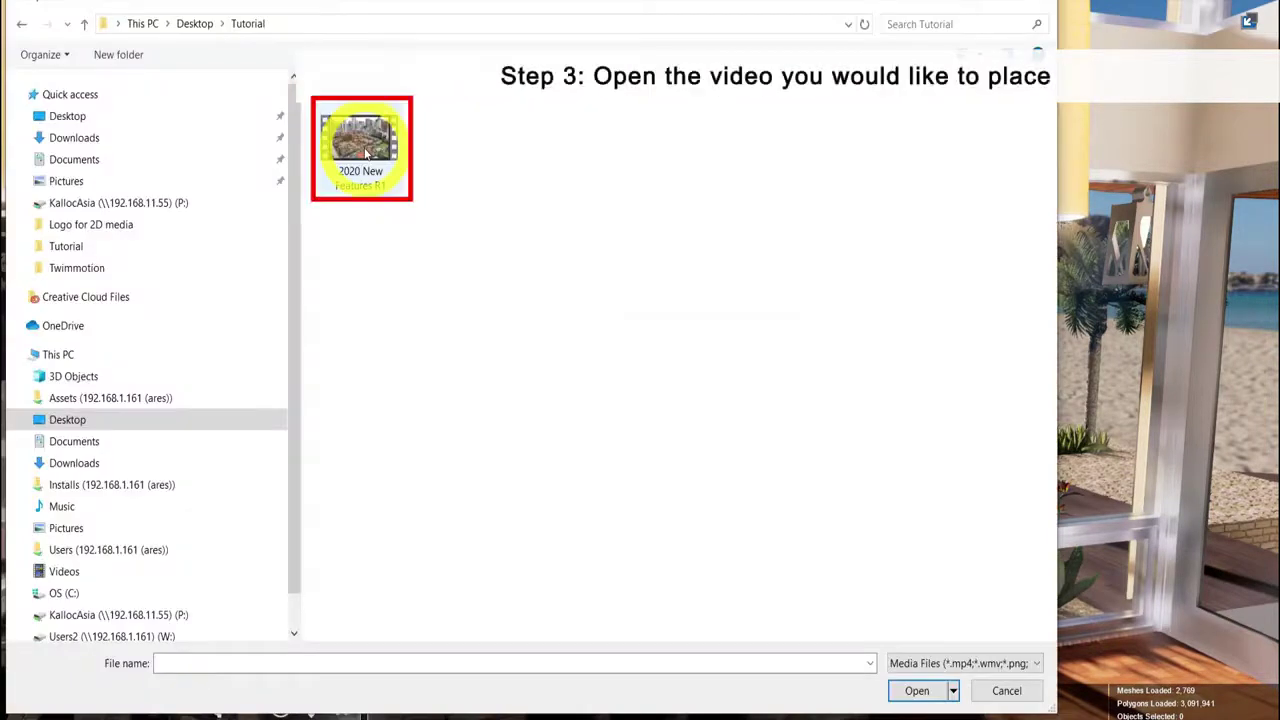
left_click(916, 693)
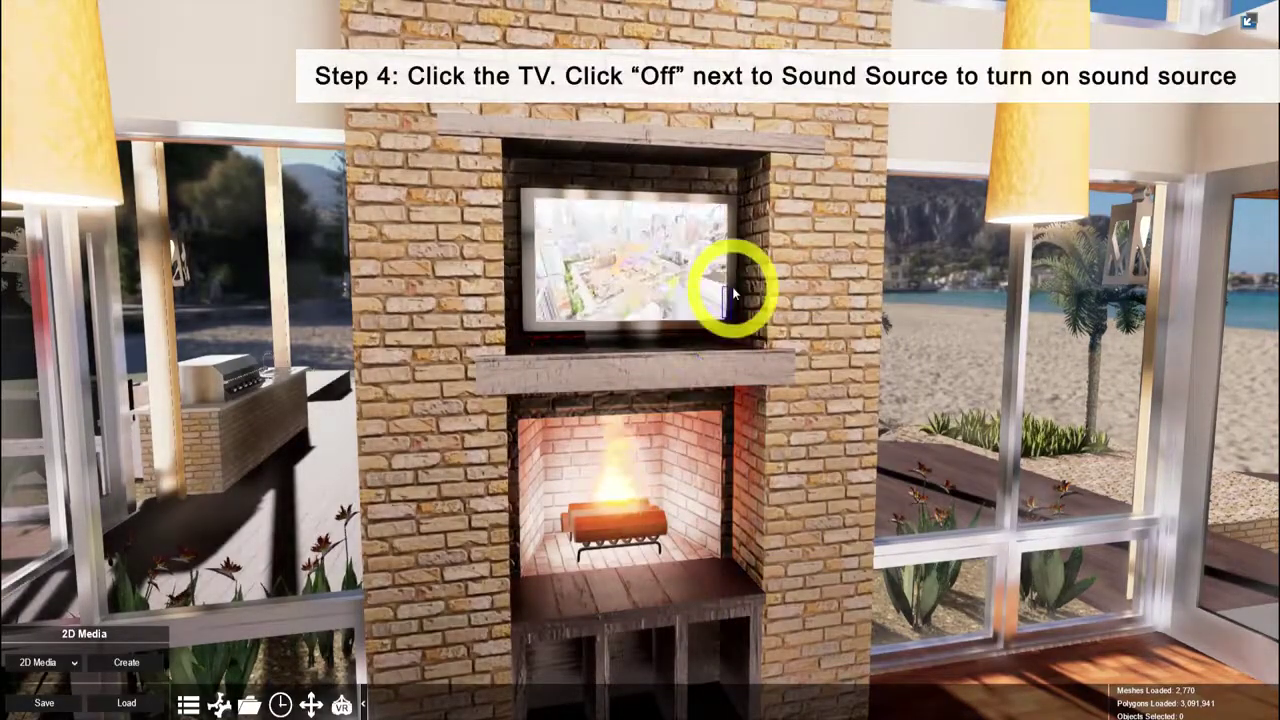
Step: Turn the TV's Sound Source on and load the '2020 New Features R1 (online-audio-converter.com)' wave file
left_click(732, 286)
left_click(1169, 248)
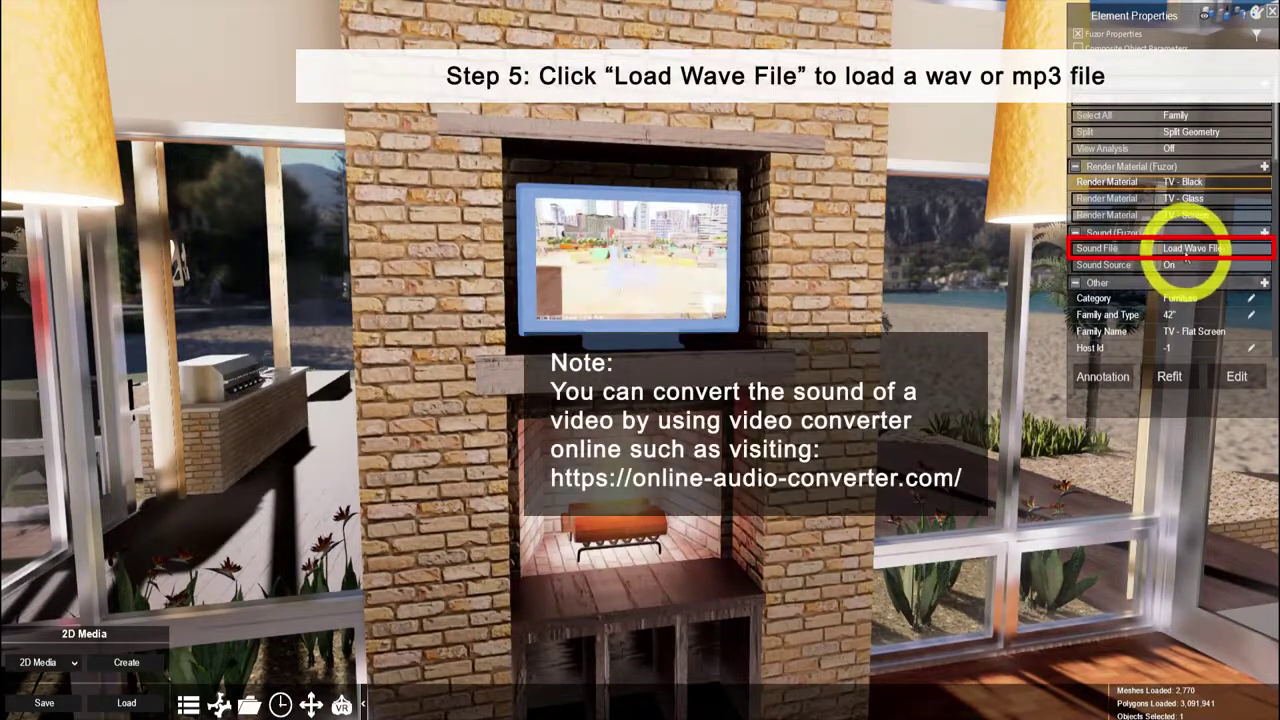
left_click(1187, 254)
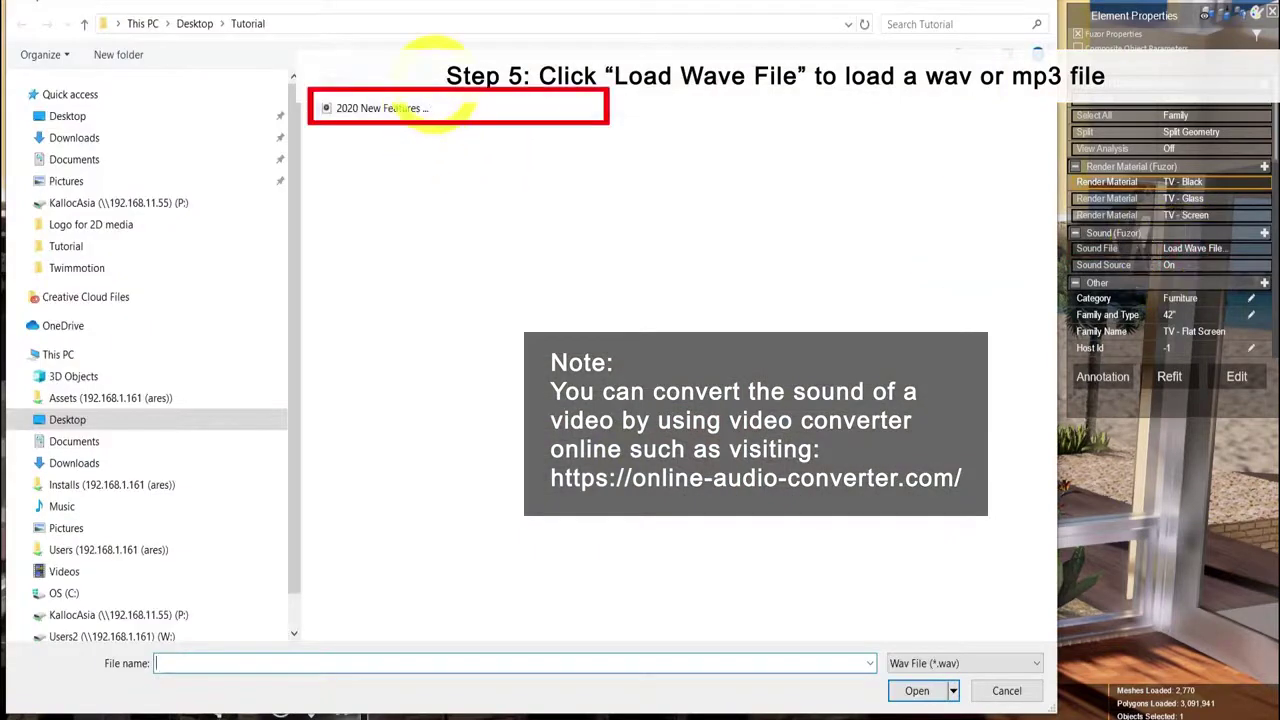
left_click(440, 108)
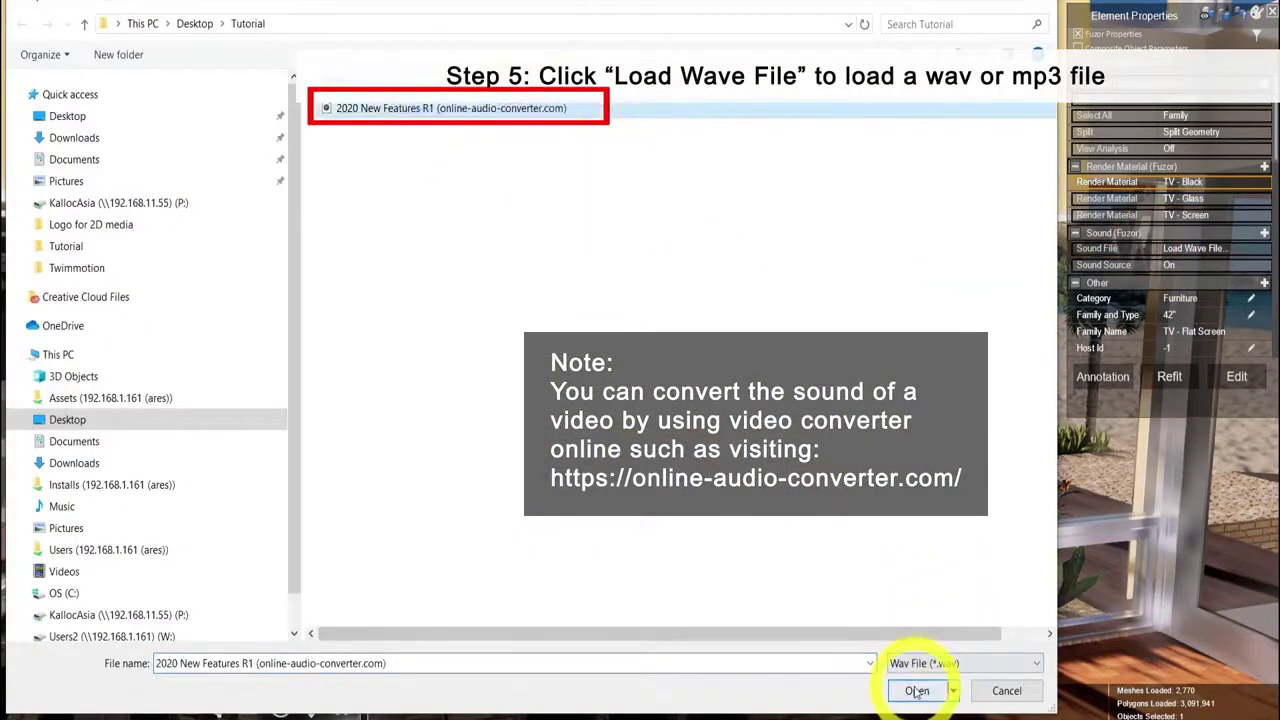
left_click(914, 688)
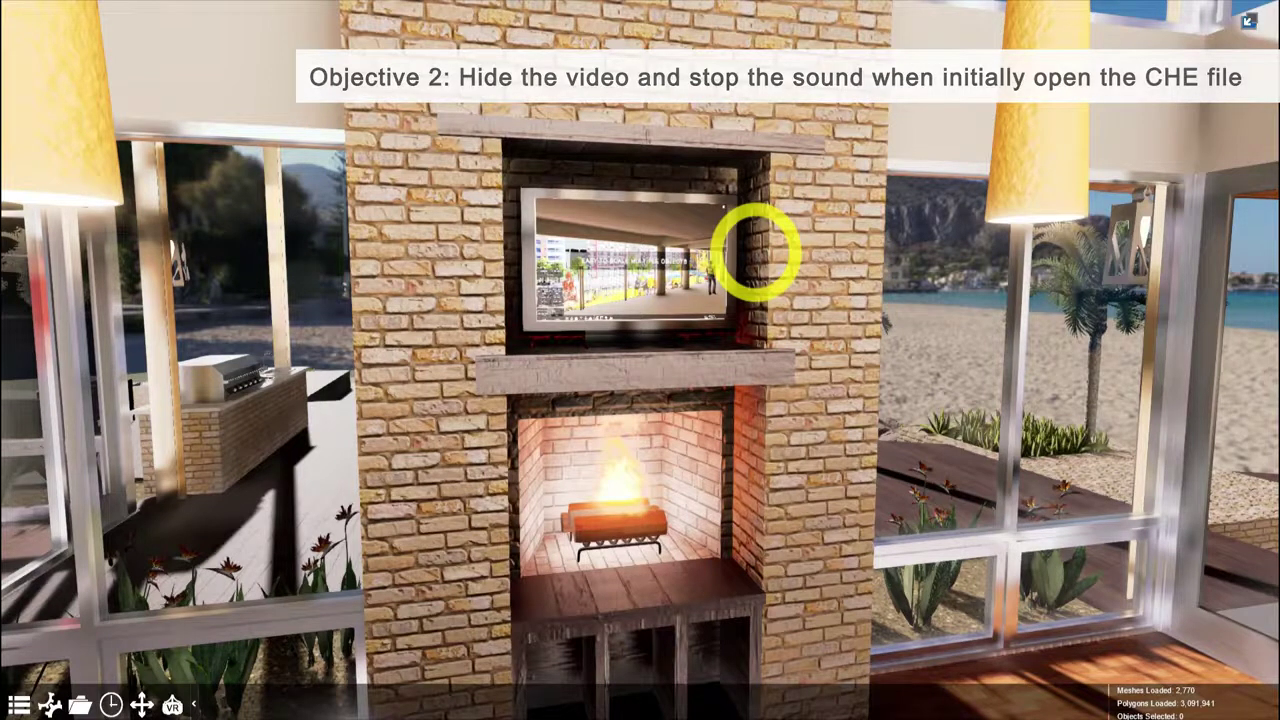
Step: In the Event Trigger Menu, create a trigger named 'hide the video and audio'
left_click(19, 705)
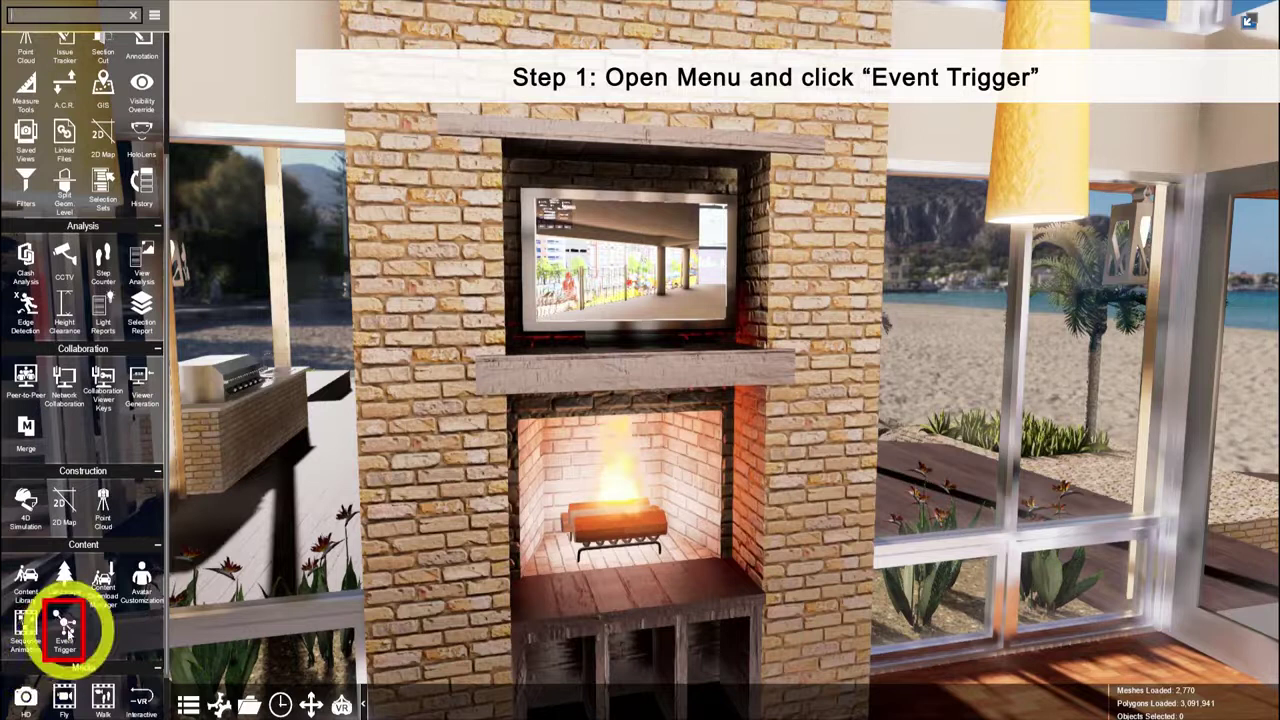
left_click(64, 630)
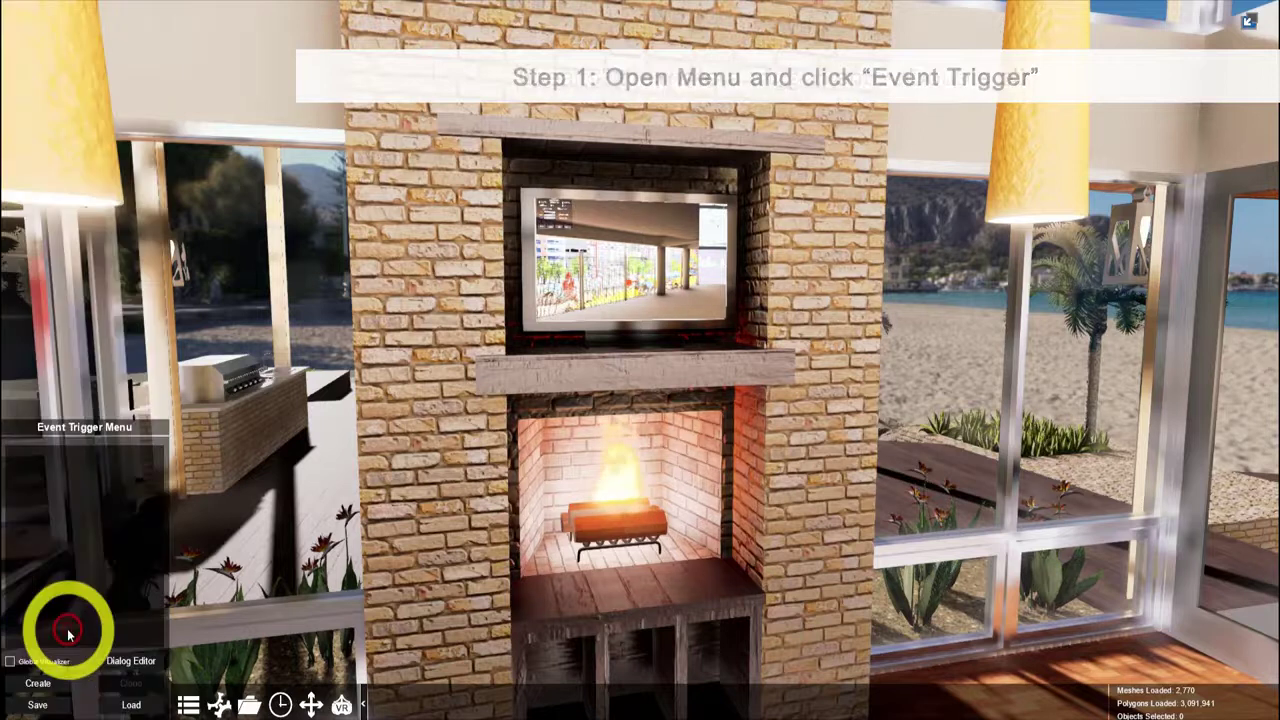
left_click(43, 686)
double_click(104, 455)
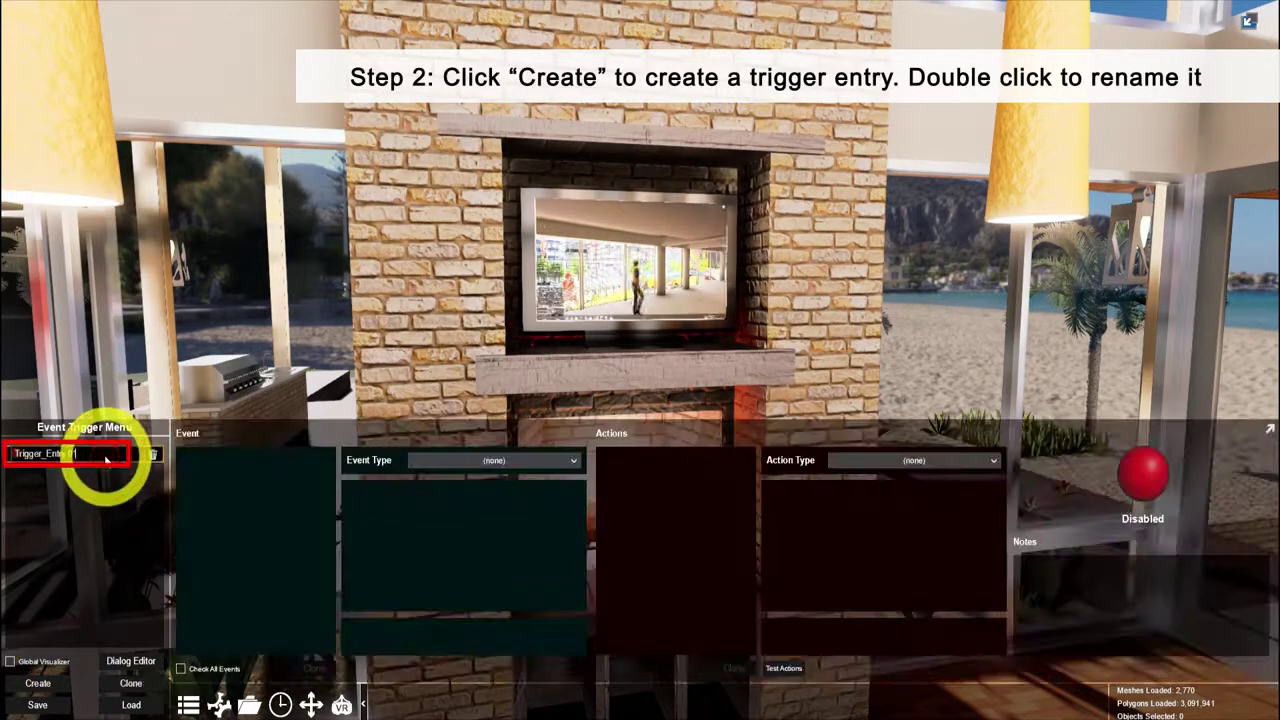
type("hide the video and audio")
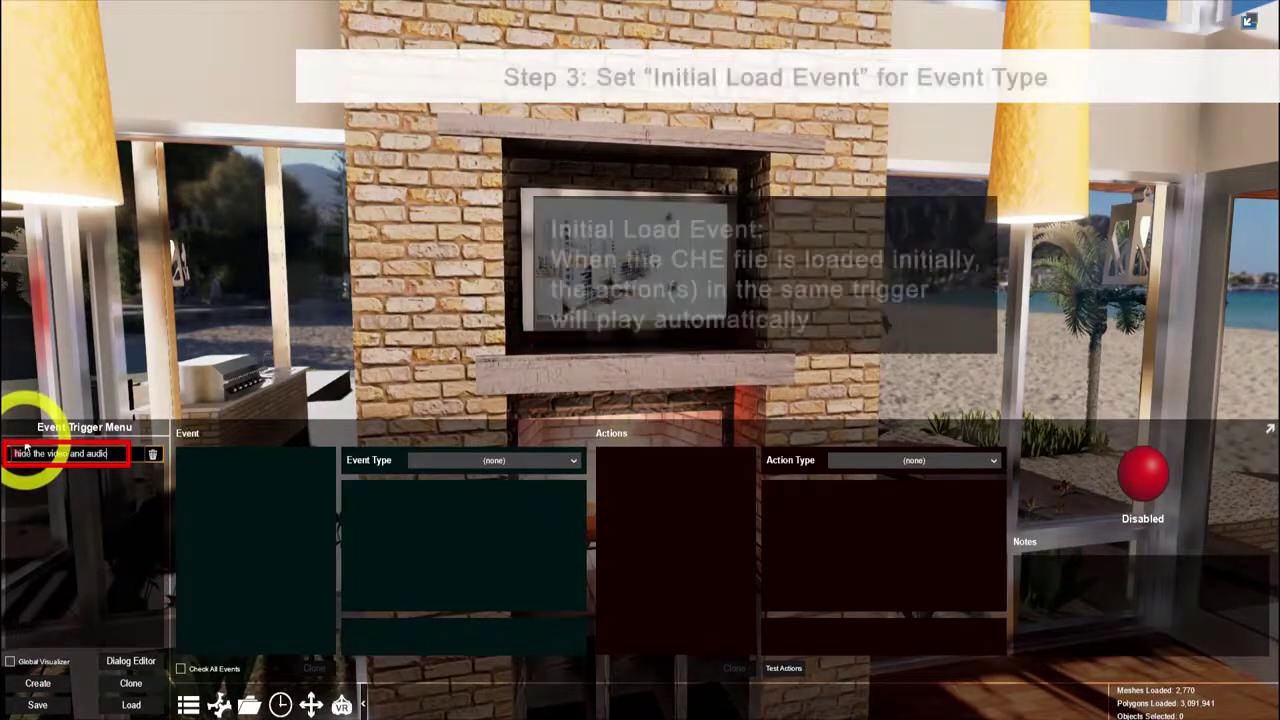
left_click(425, 488)
left_click(479, 464)
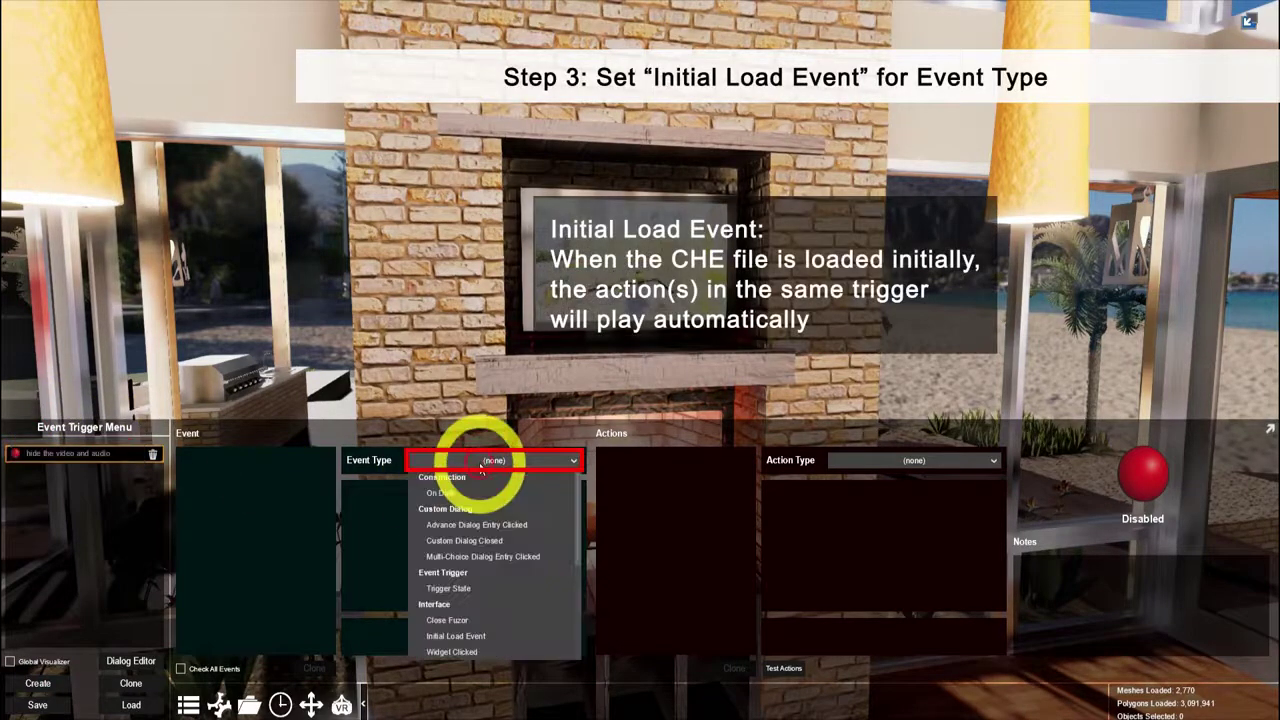
Step: Make the trigger fire on Initial Load Event with an Object Visibility action hiding the TV video
left_click(474, 640)
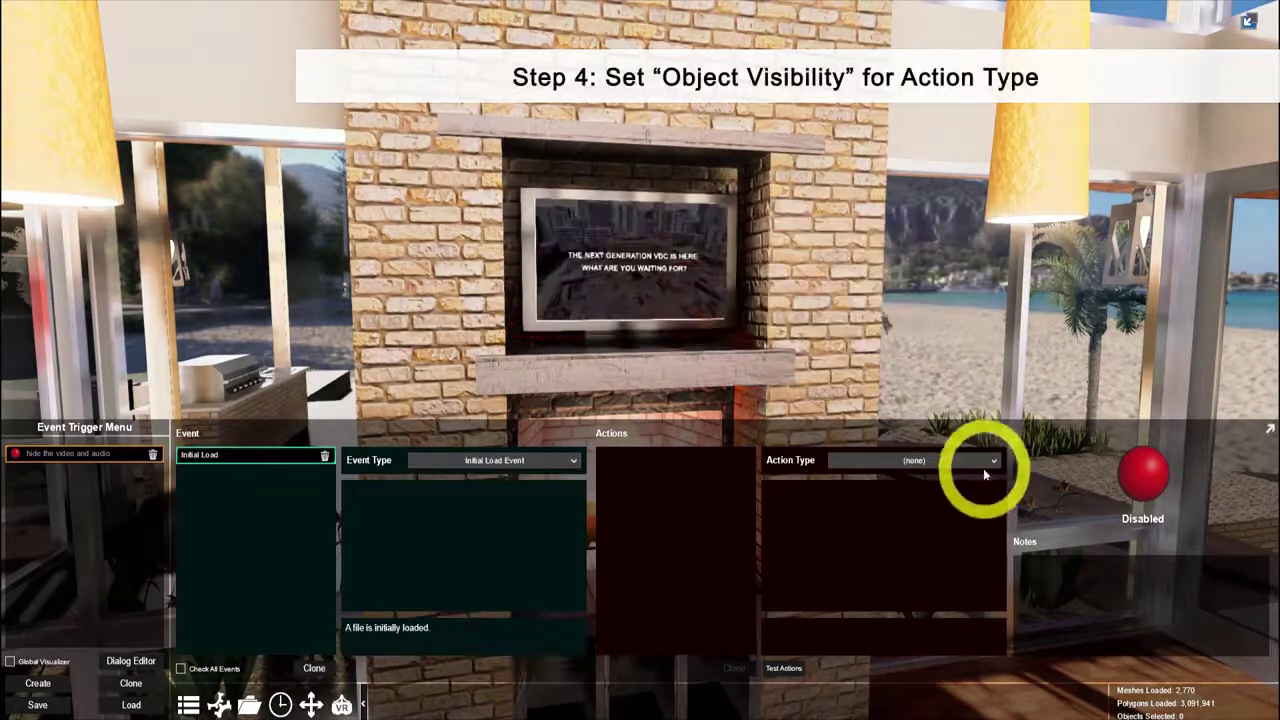
left_click(993, 470)
scroll(957, 557, "down", 3)
scroll(951, 557, "down", 3)
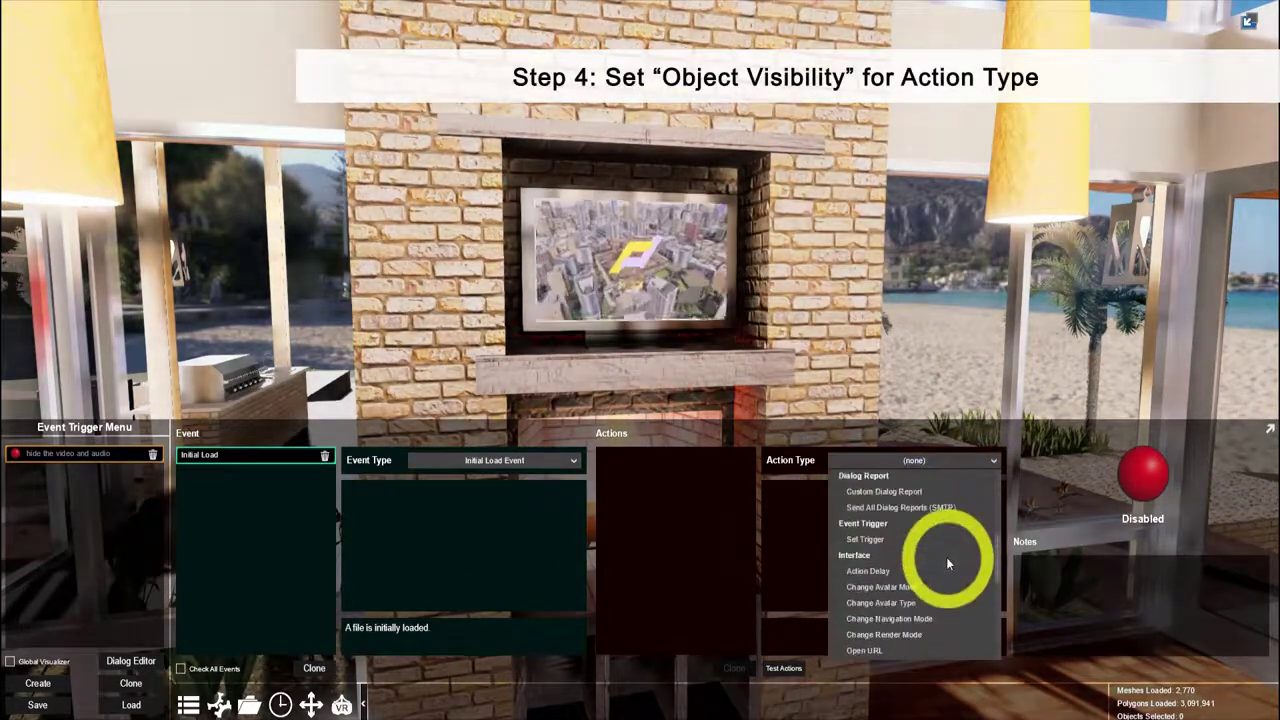
scroll(890, 628, "down", 3)
left_click(890, 628)
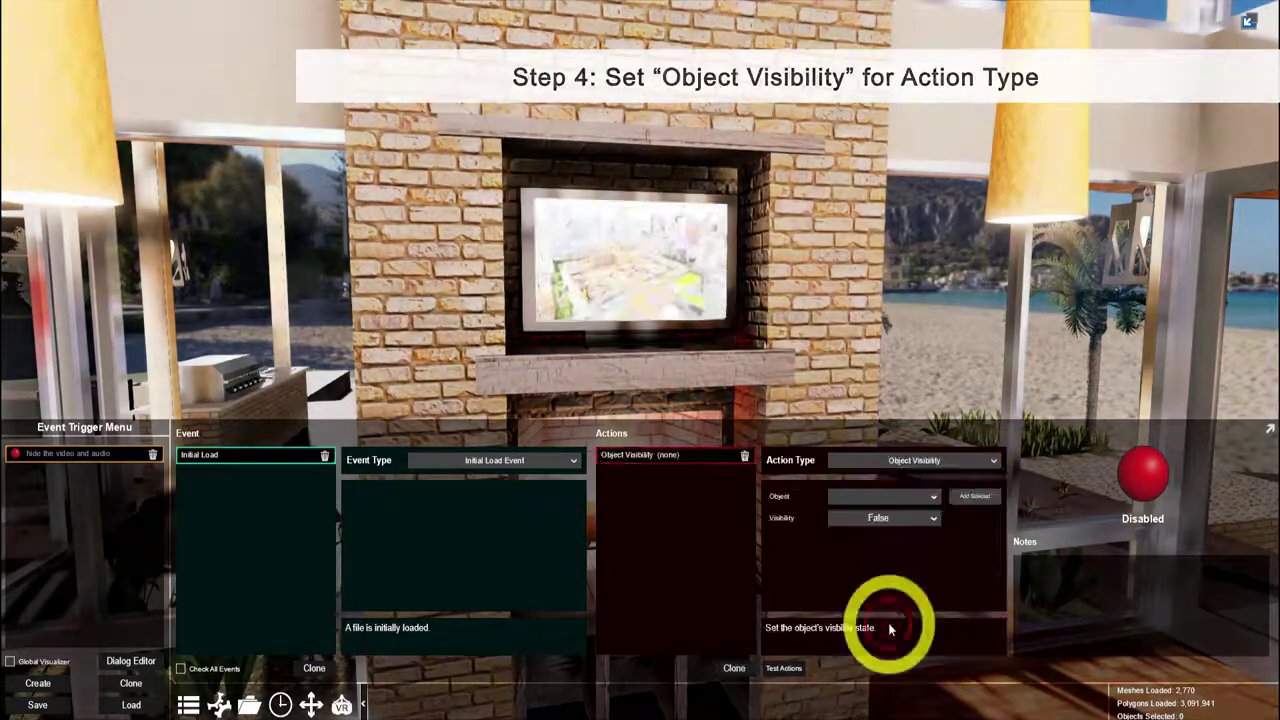
left_click(633, 271)
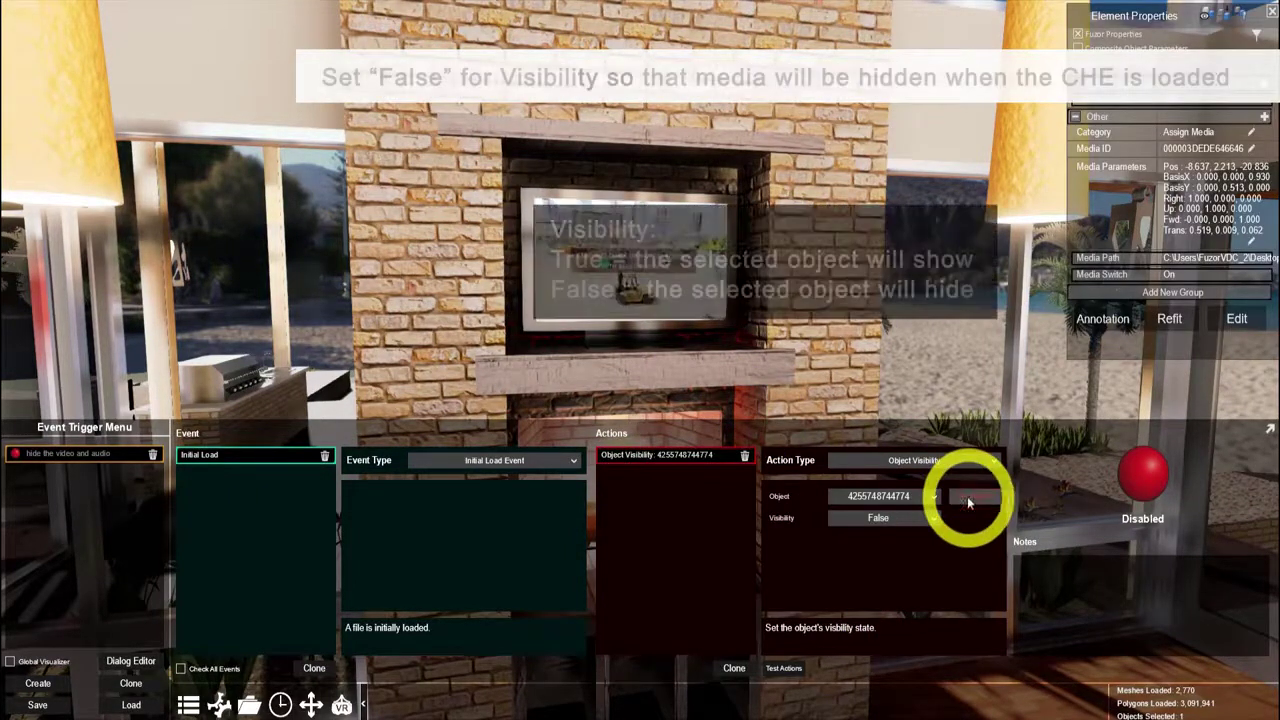
Step: Add a Play Object Sound action with the TV as its object
left_click(690, 495)
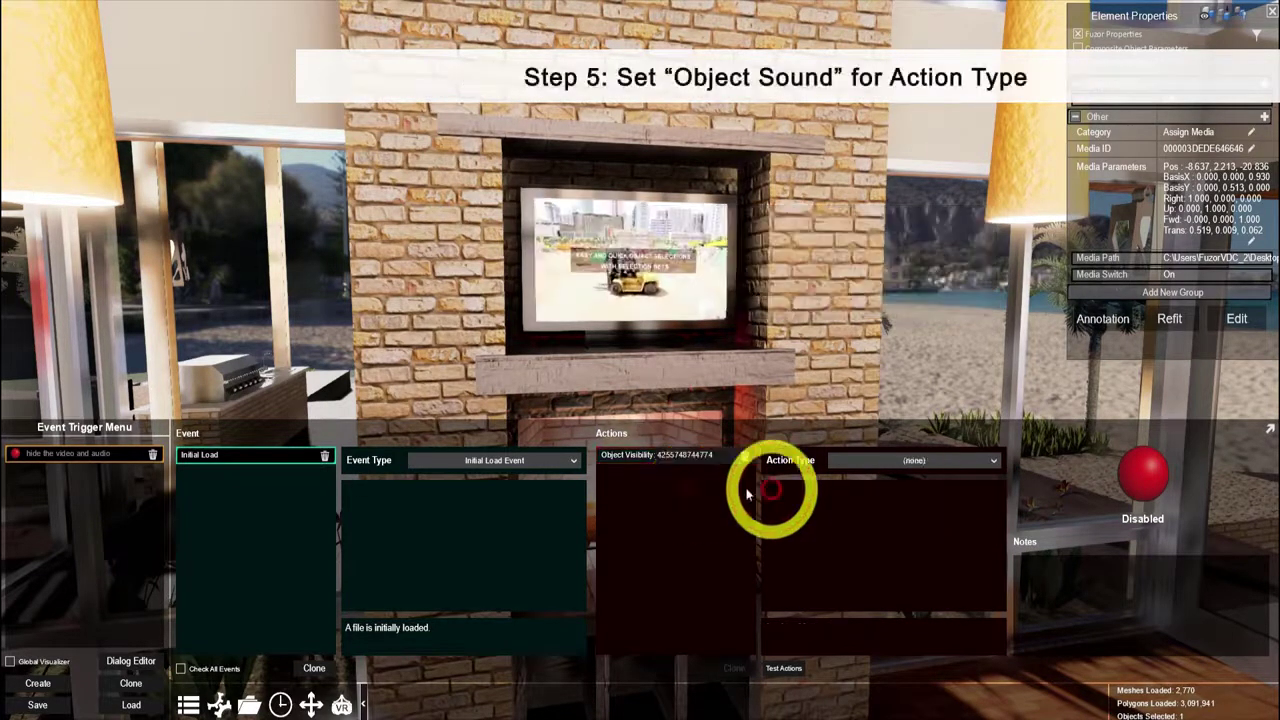
left_click(915, 463)
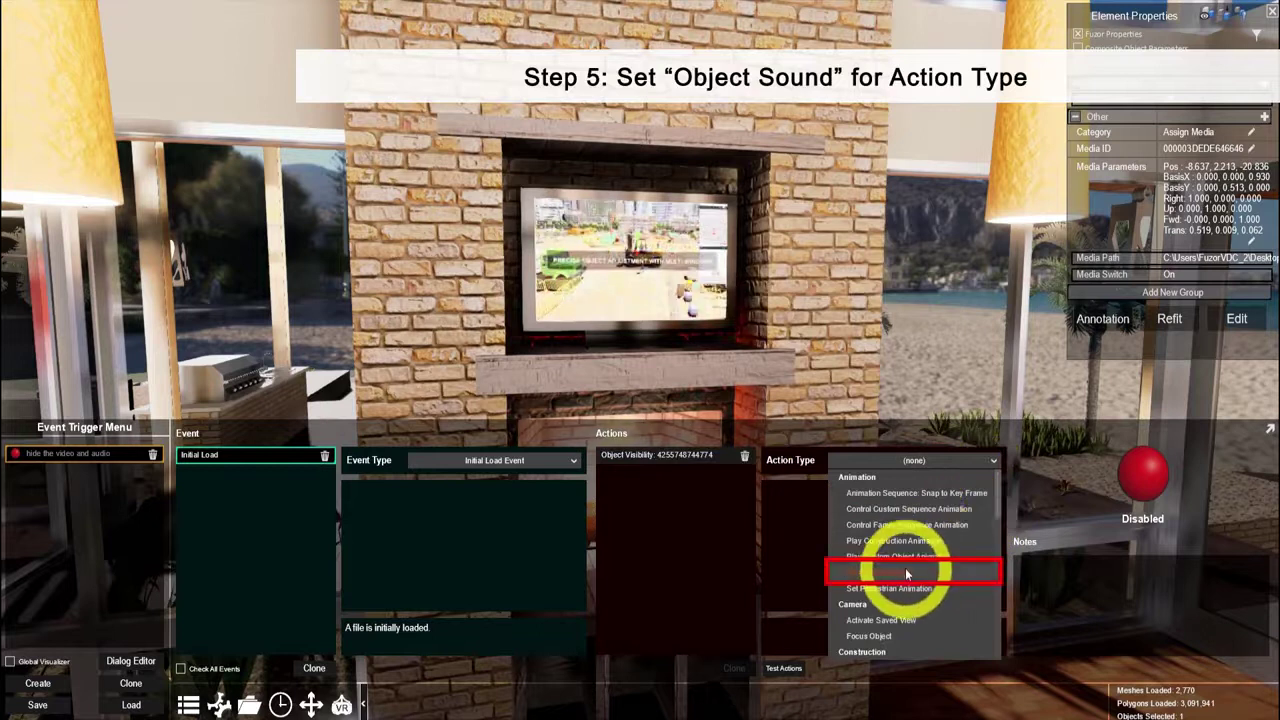
left_click(905, 573)
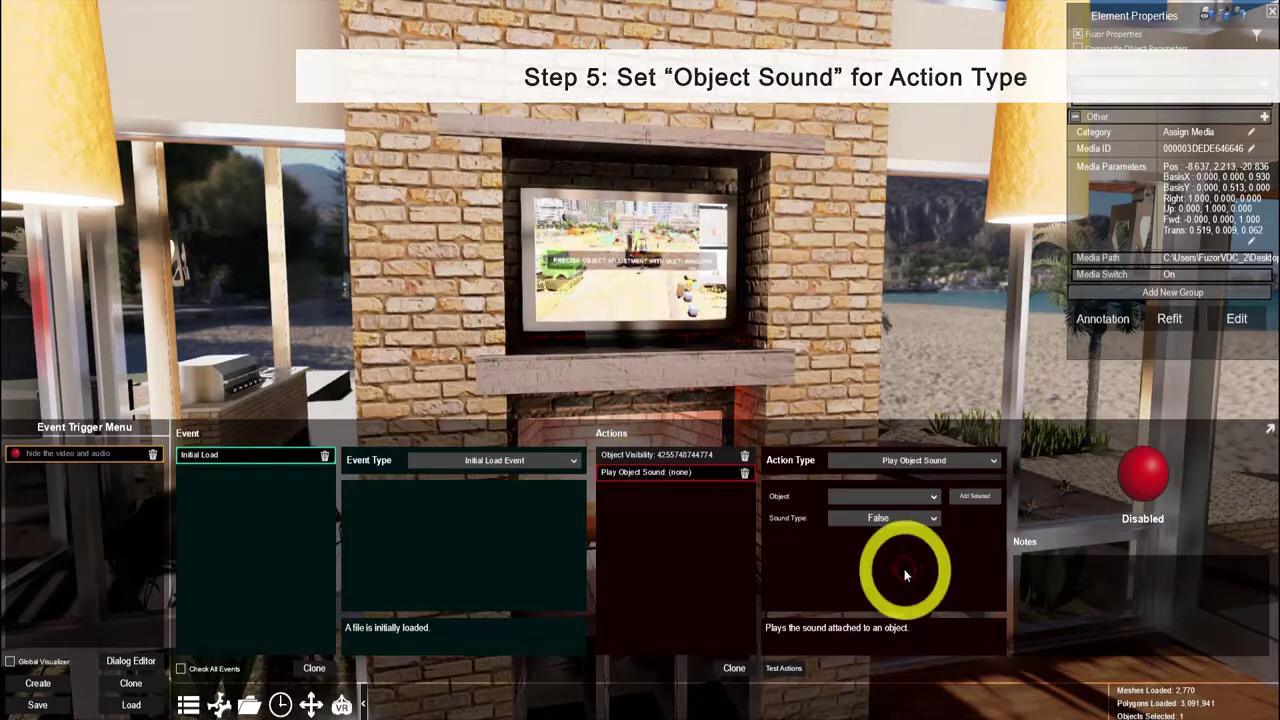
left_click(733, 268)
left_click(974, 496)
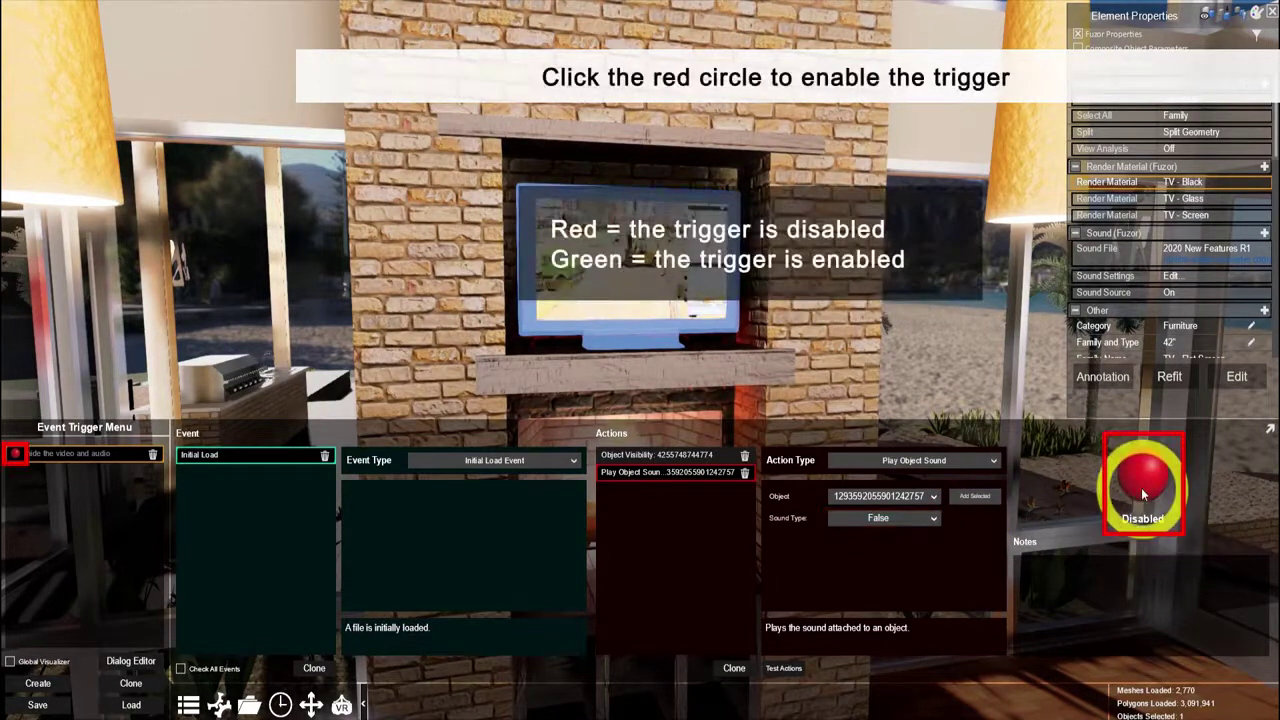
Step: Enable the 'hide the video and audio' trigger and test it, leaving the TV screen blank
left_click(1141, 488)
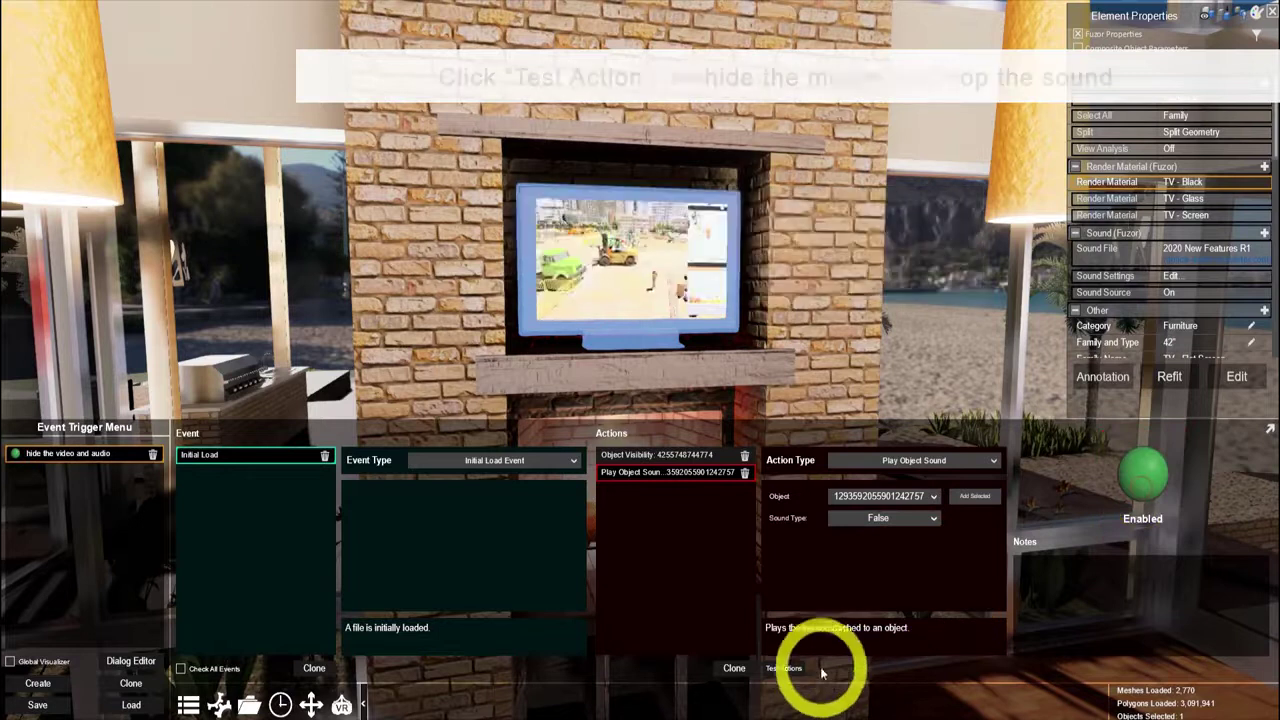
left_click(784, 668)
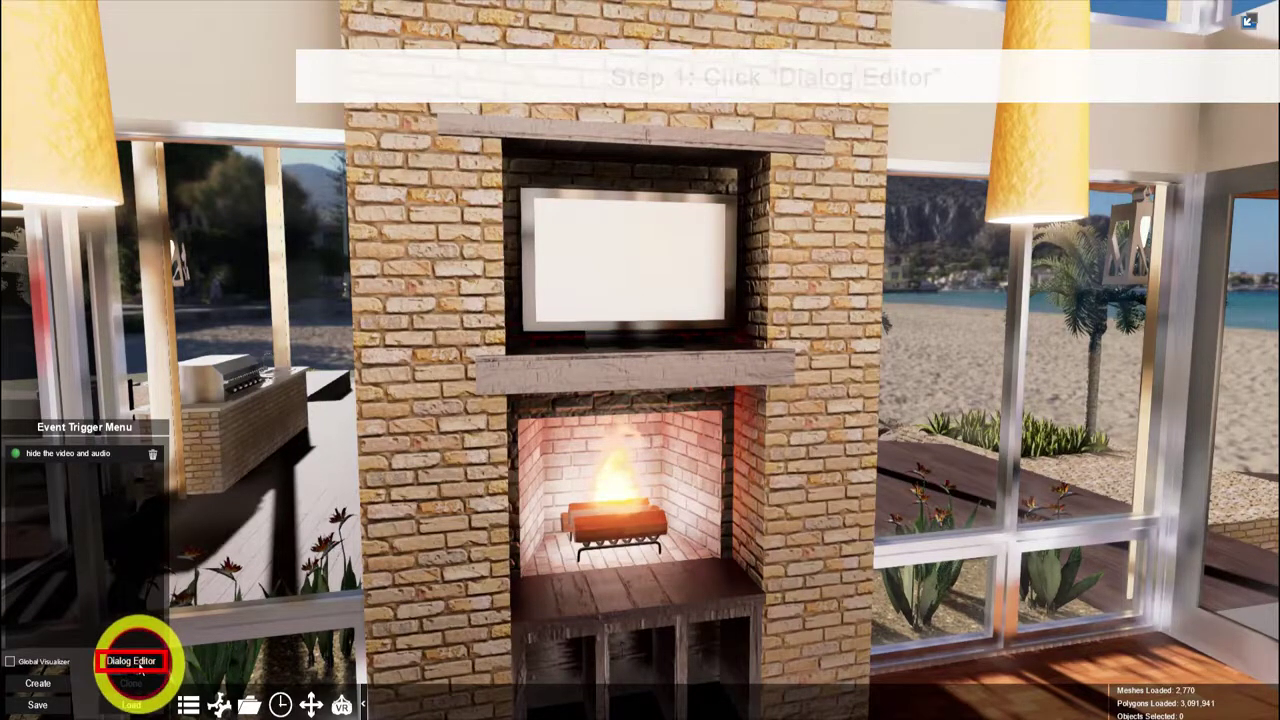
Step: Start an Advance Multi-Selection dialog titled 'Play Video' asking 'Do you want to play the video?'
left_click(136, 664)
left_click(312, 123)
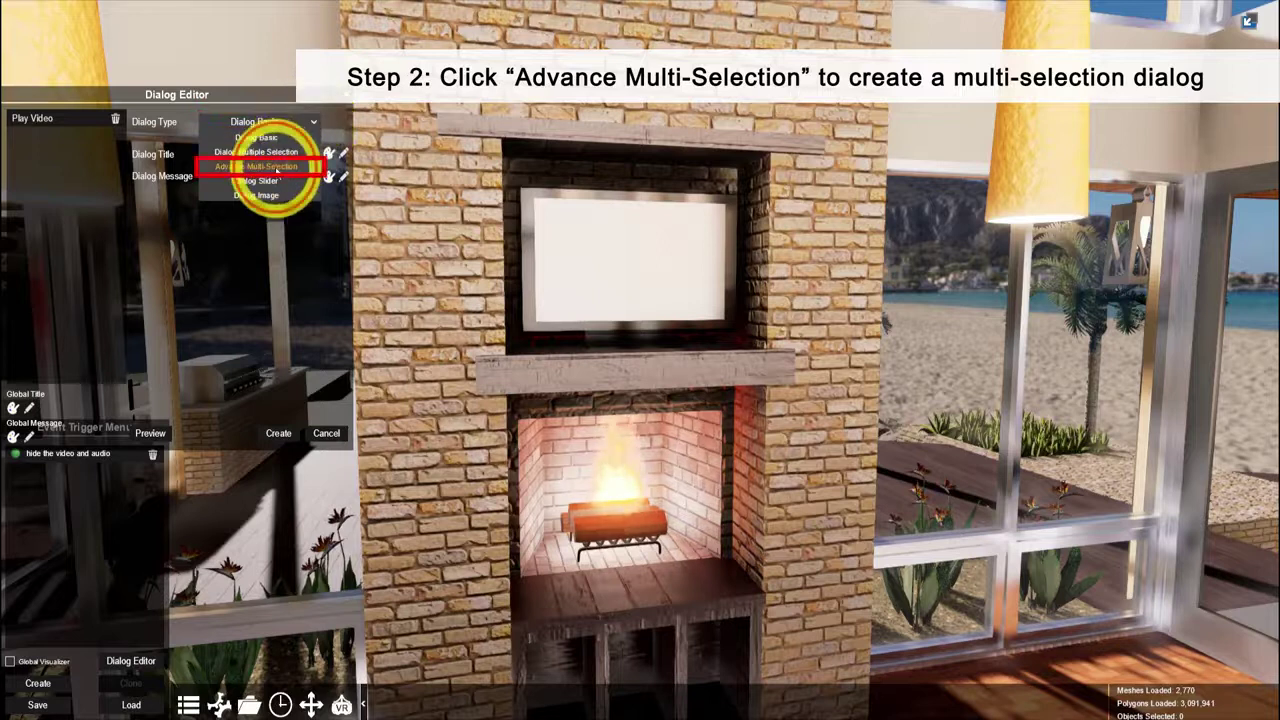
left_click(275, 167)
left_click(243, 155)
type("Play Video")
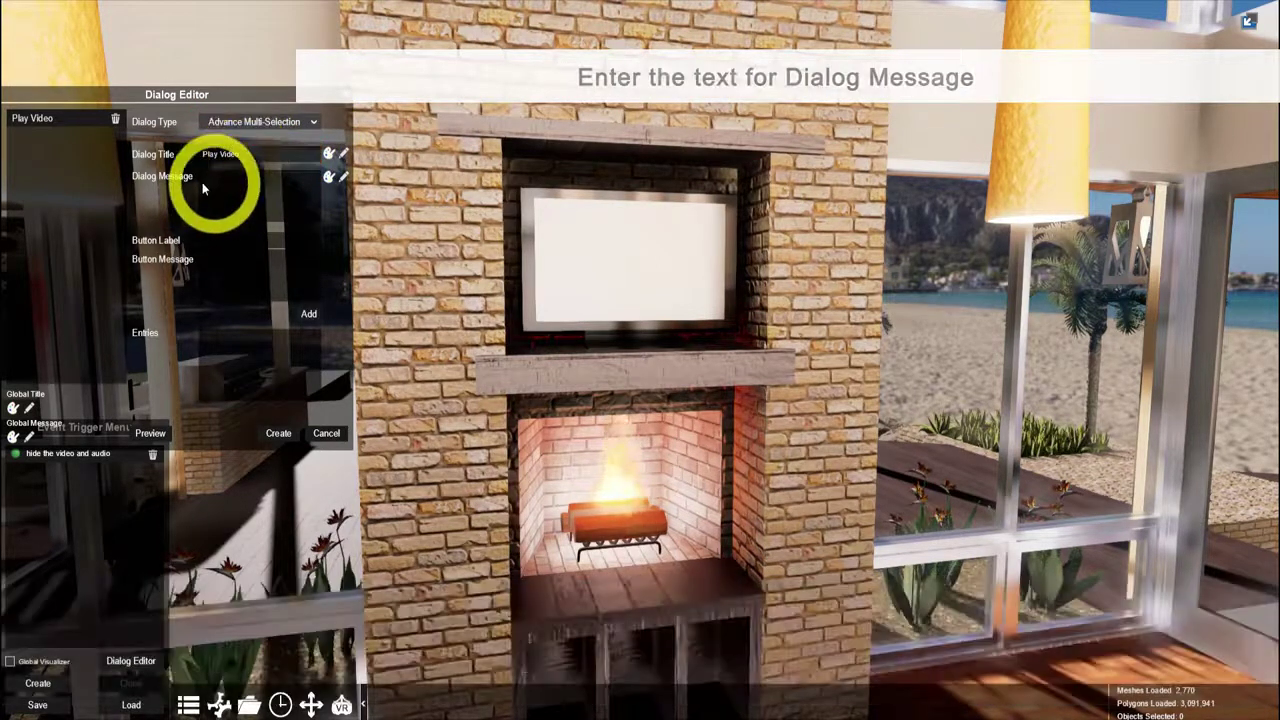
left_click(242, 190)
type("Do you want to play the video?")
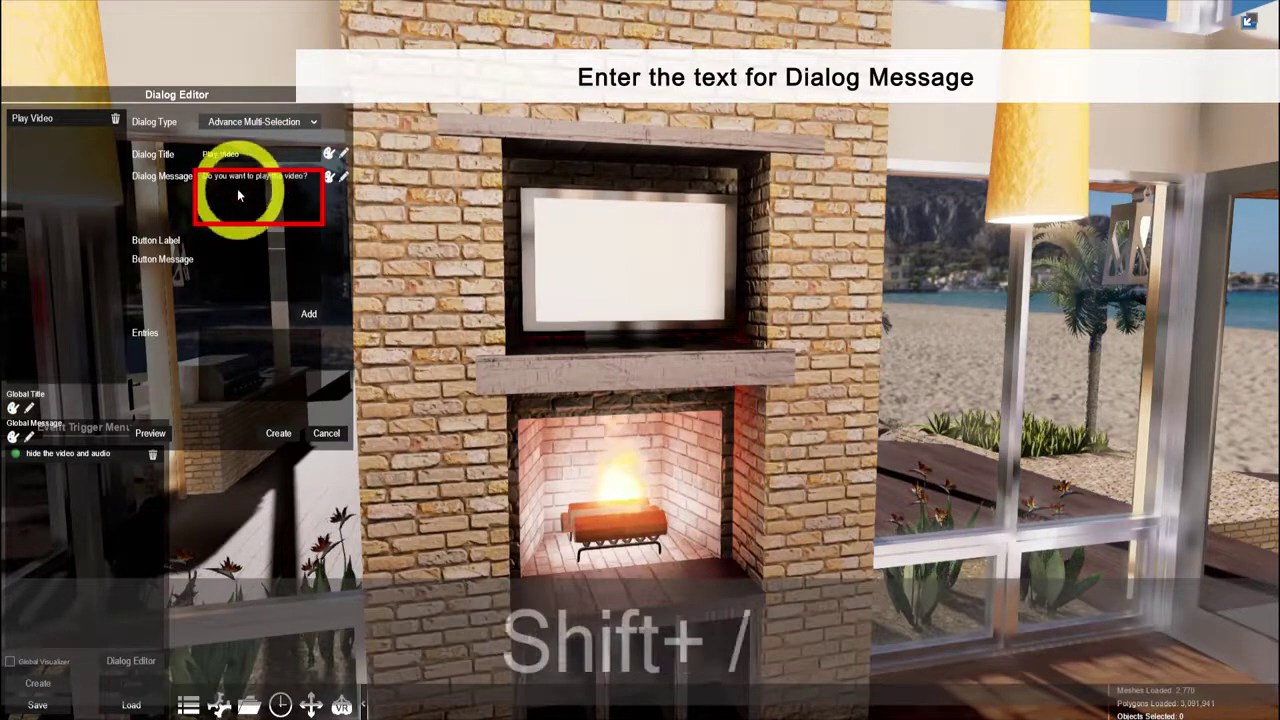
type("Play Video")
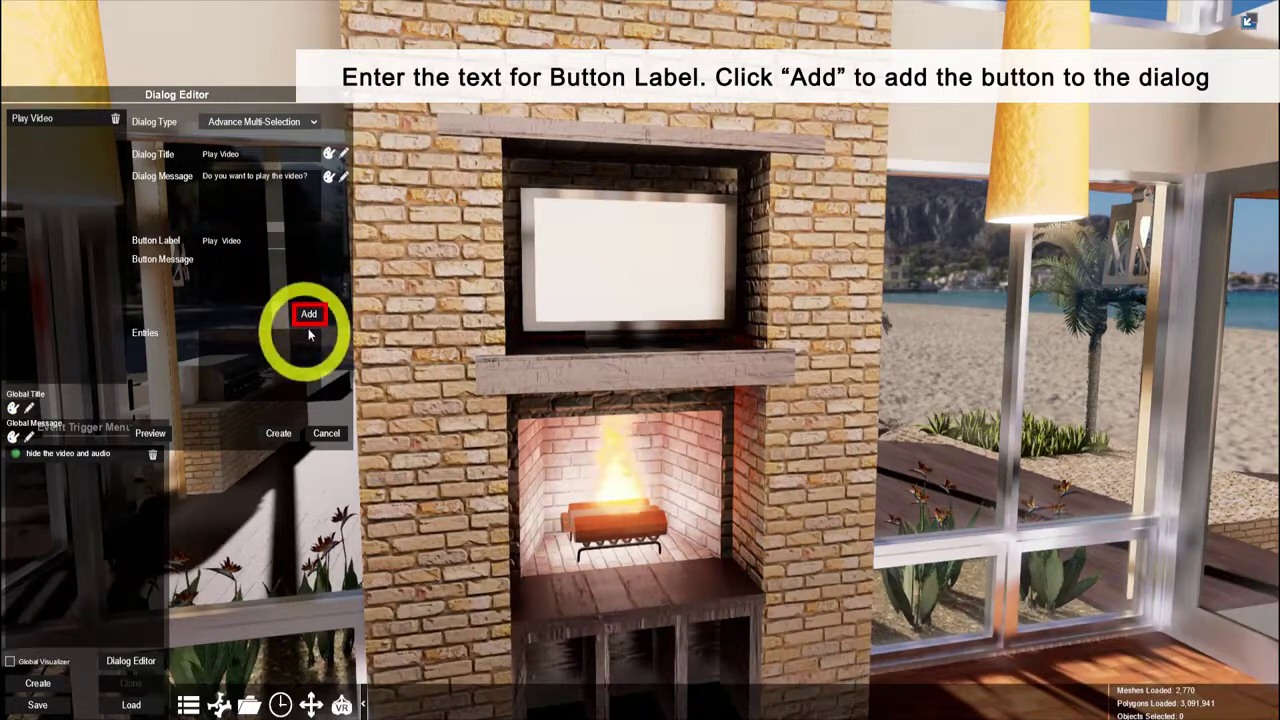
Step: Add 'Play Video' and 'Stop Video' as the dialog's button entries
left_click(312, 315)
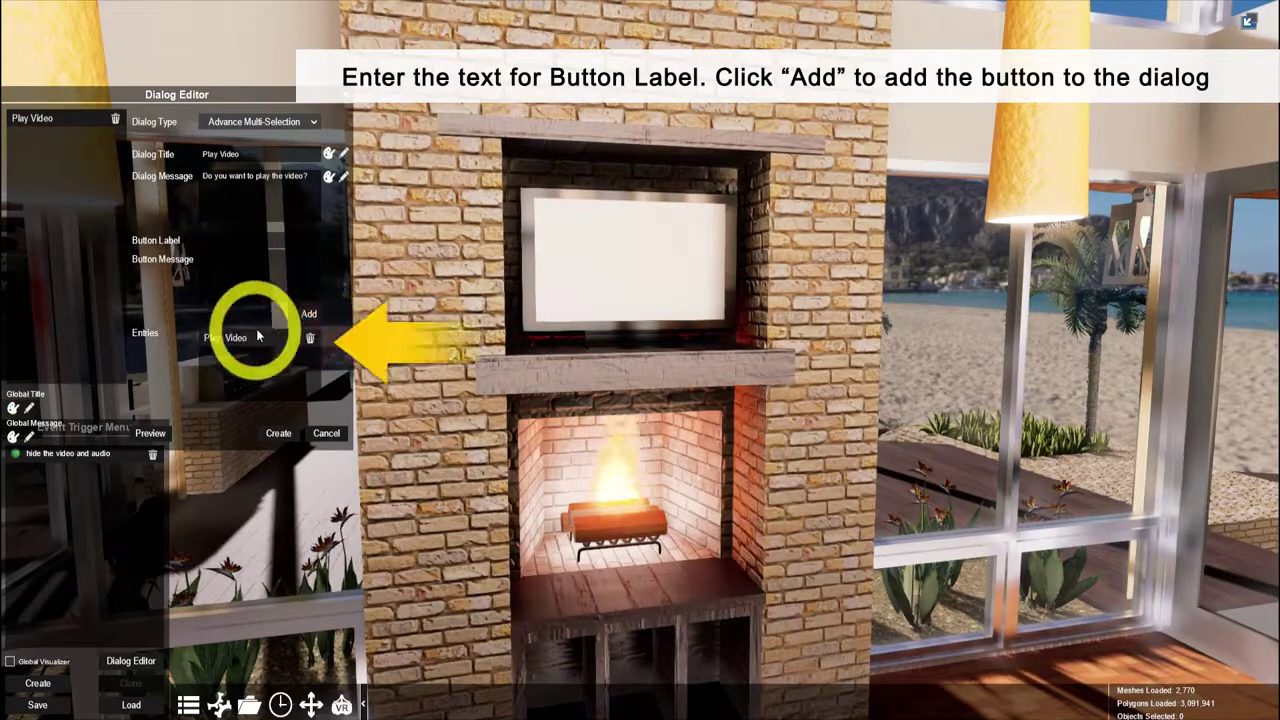
type("S")
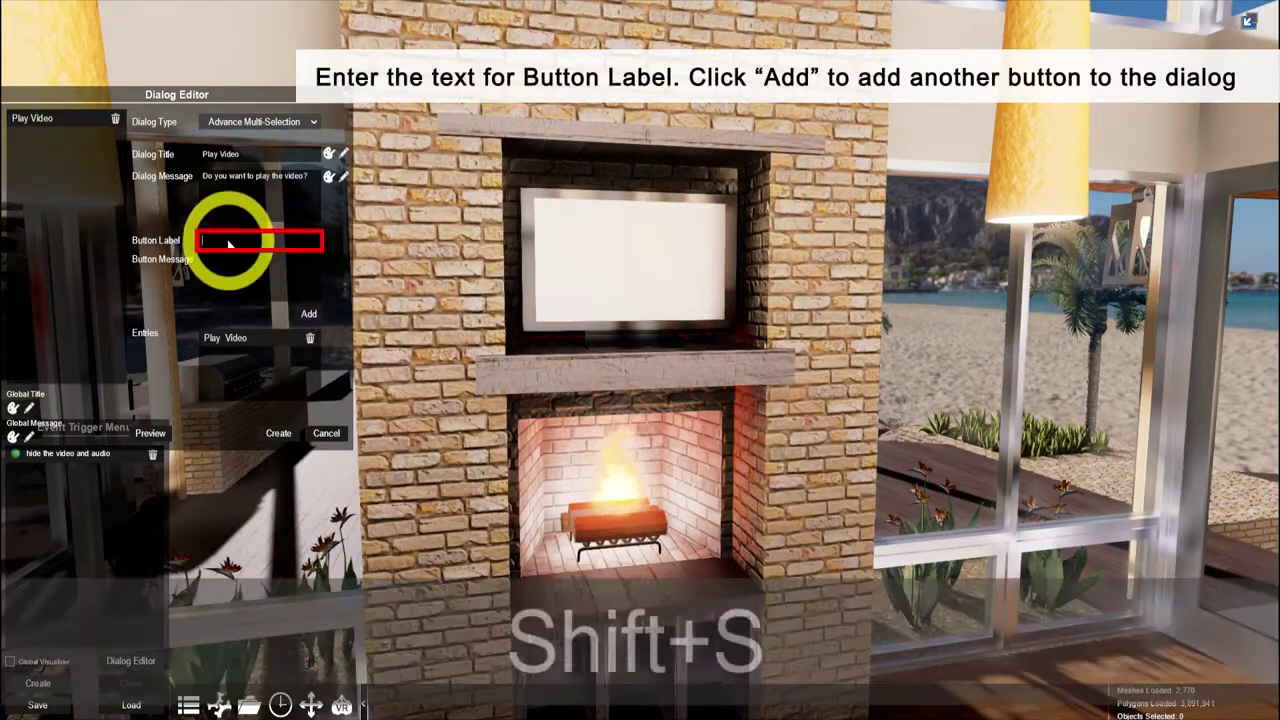
type("top Video")
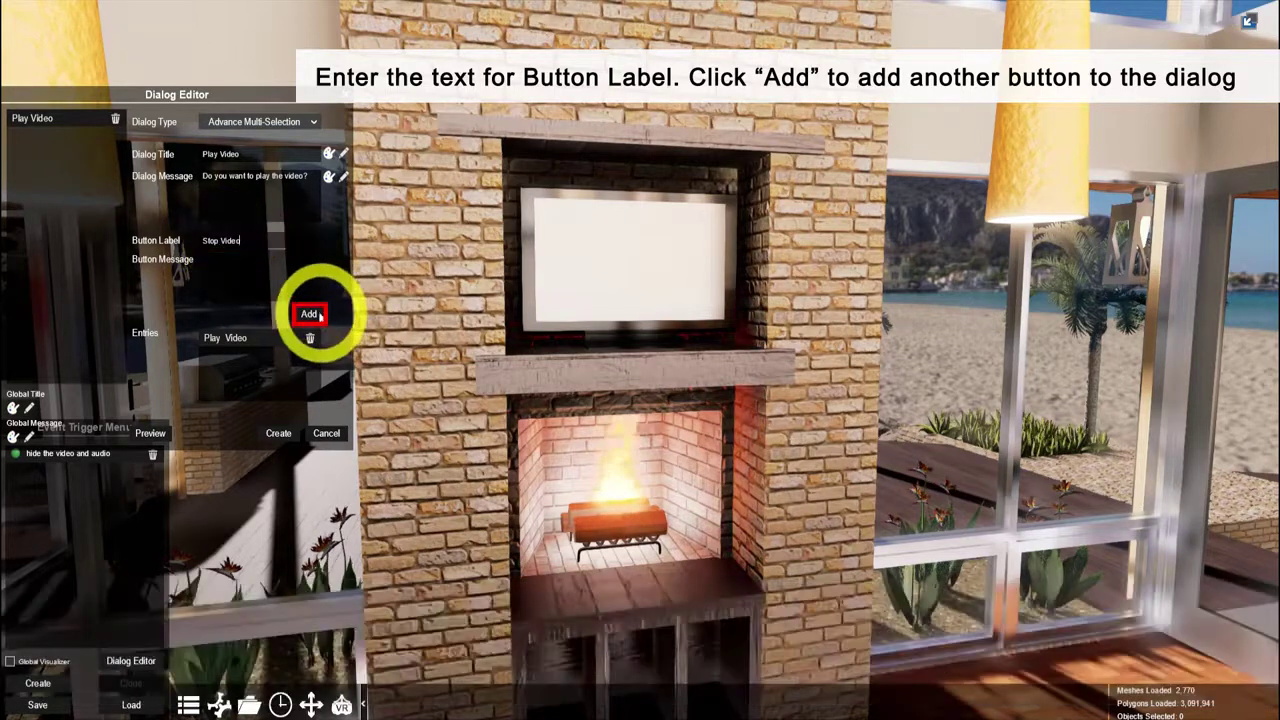
left_click(312, 315)
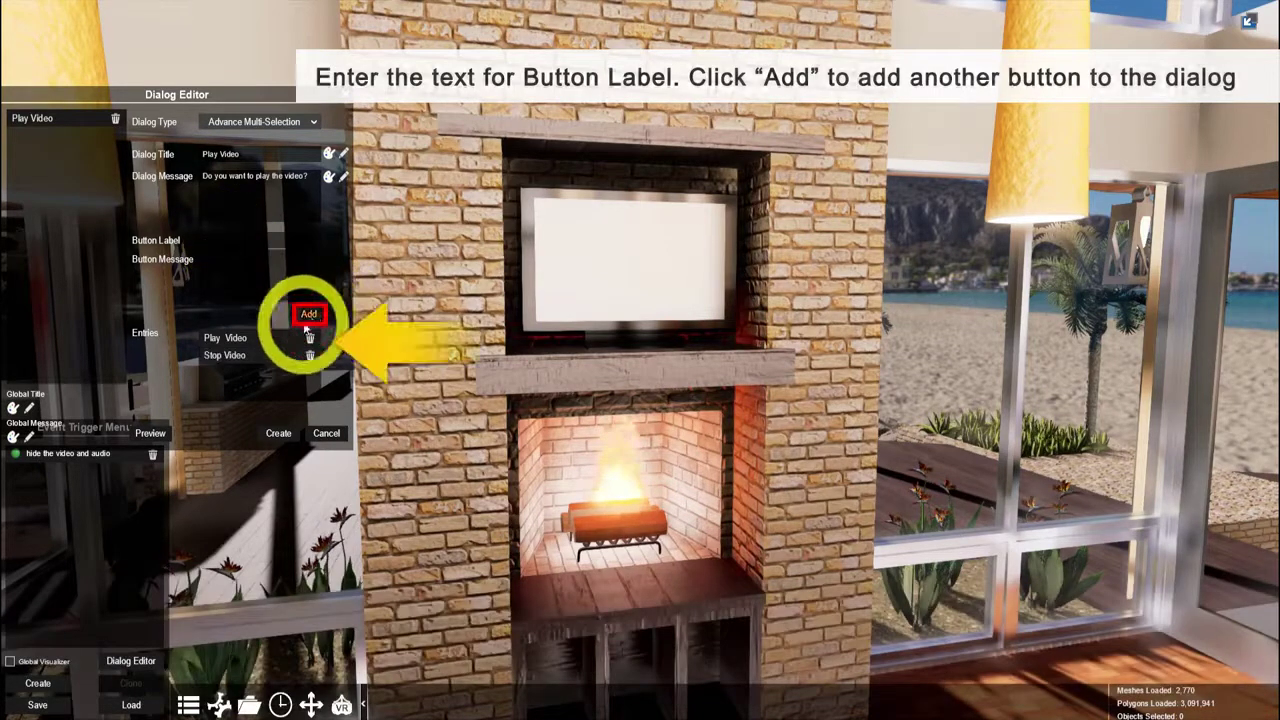
Step: Create the Play Video dialog, enlarge its preview, move it to the top right, and save
left_click(279, 435)
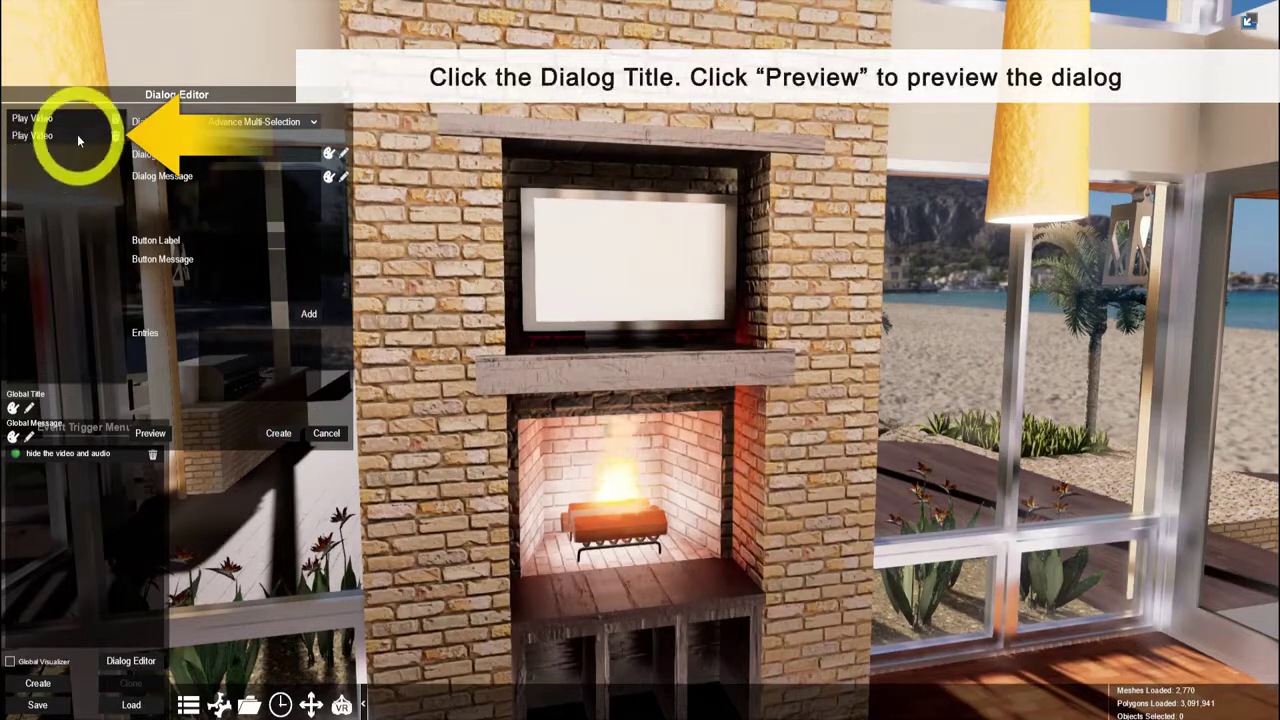
left_click(44, 137)
left_click(151, 433)
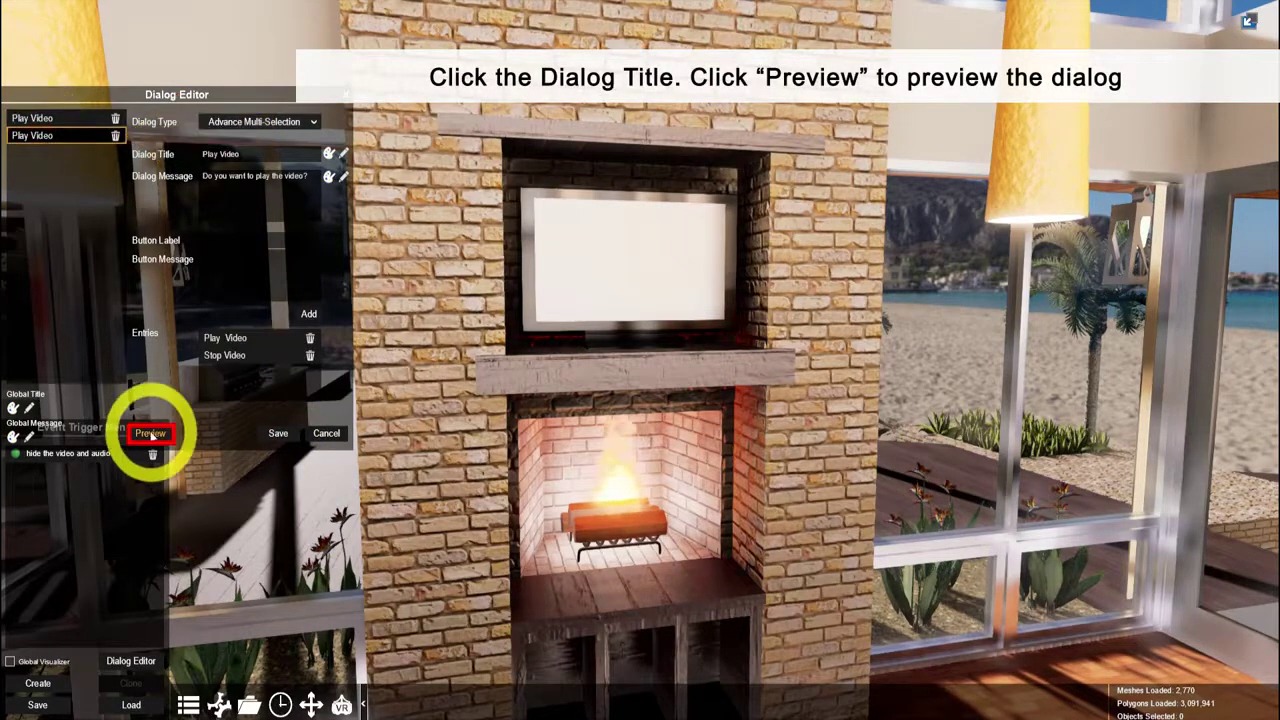
mouse_move(737, 287)
left_mouse_down()
mouse_move(757, 318)
mouse_move(751, 334)
left_mouse_up()
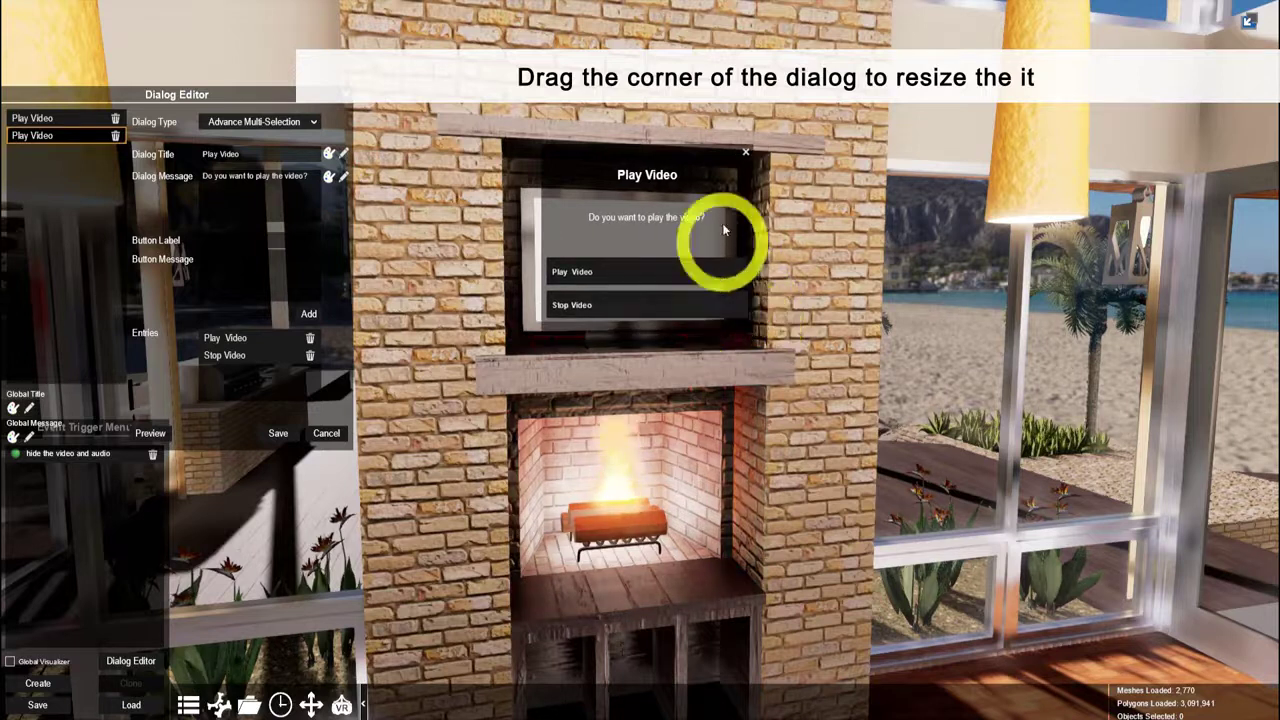
mouse_move(713, 181)
left_mouse_down()
mouse_move(1108, 47)
mouse_move(983, 43)
left_mouse_up()
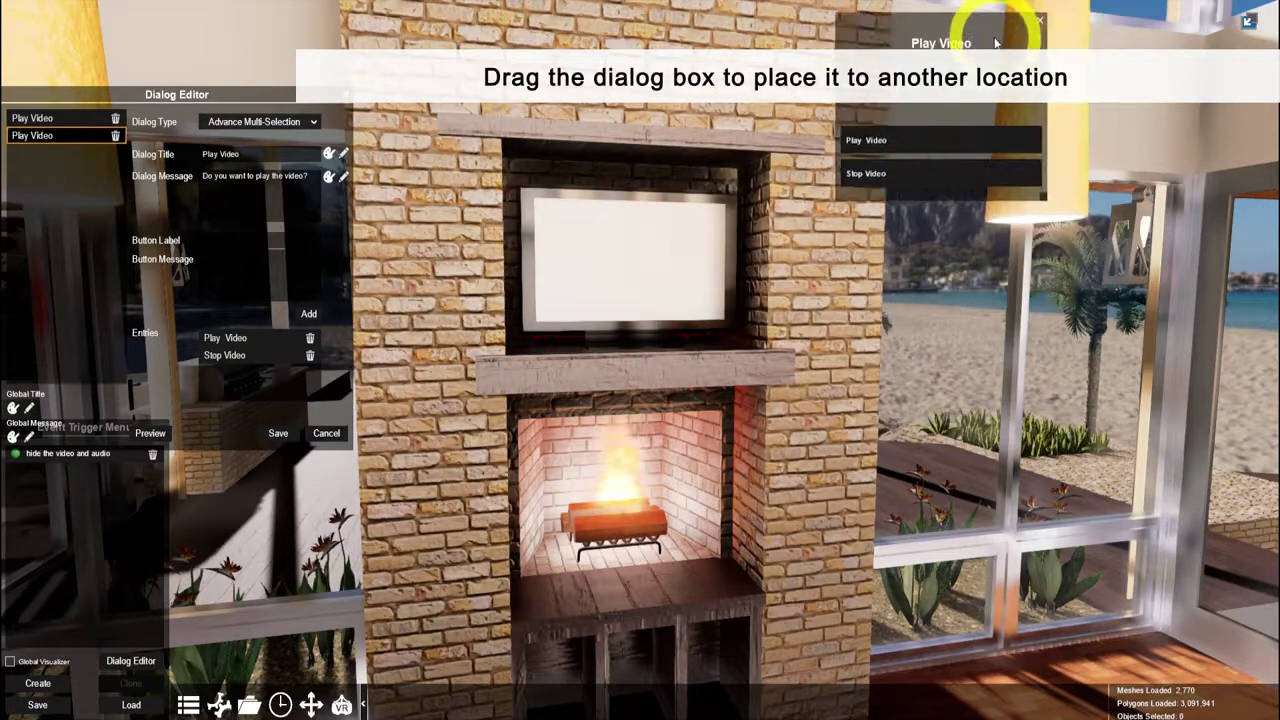
left_click(280, 434)
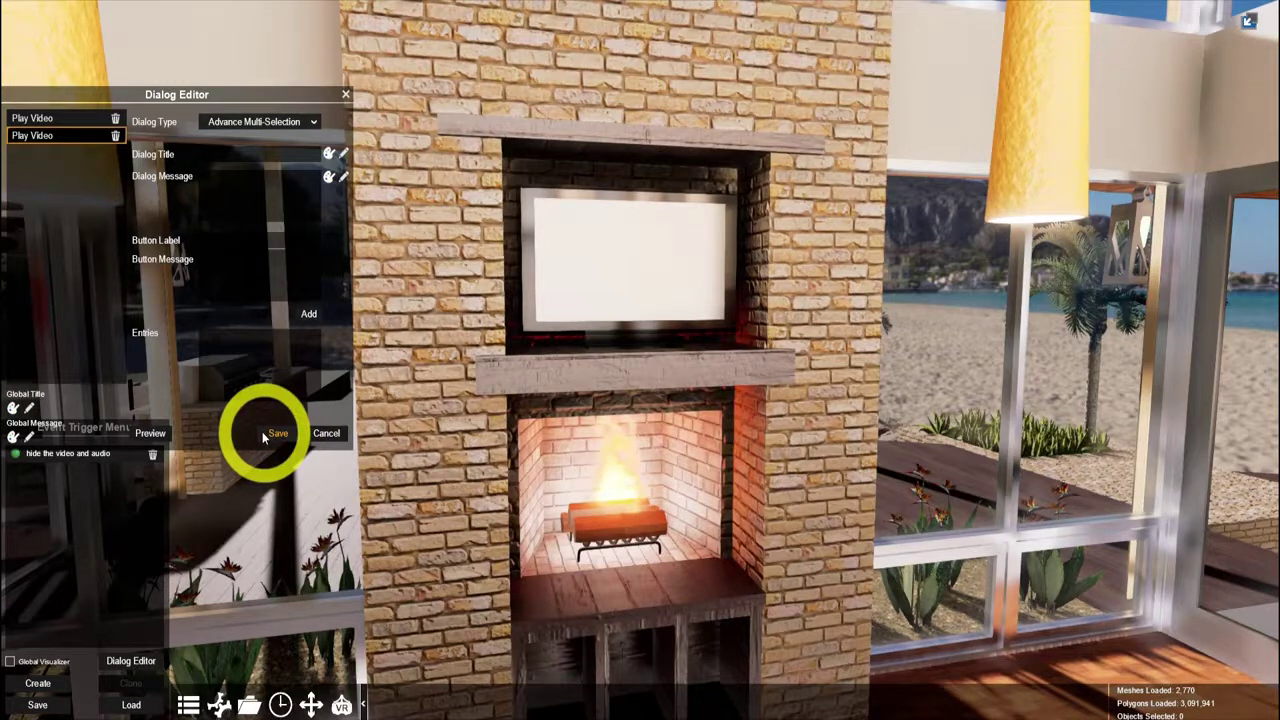
left_click(262, 431)
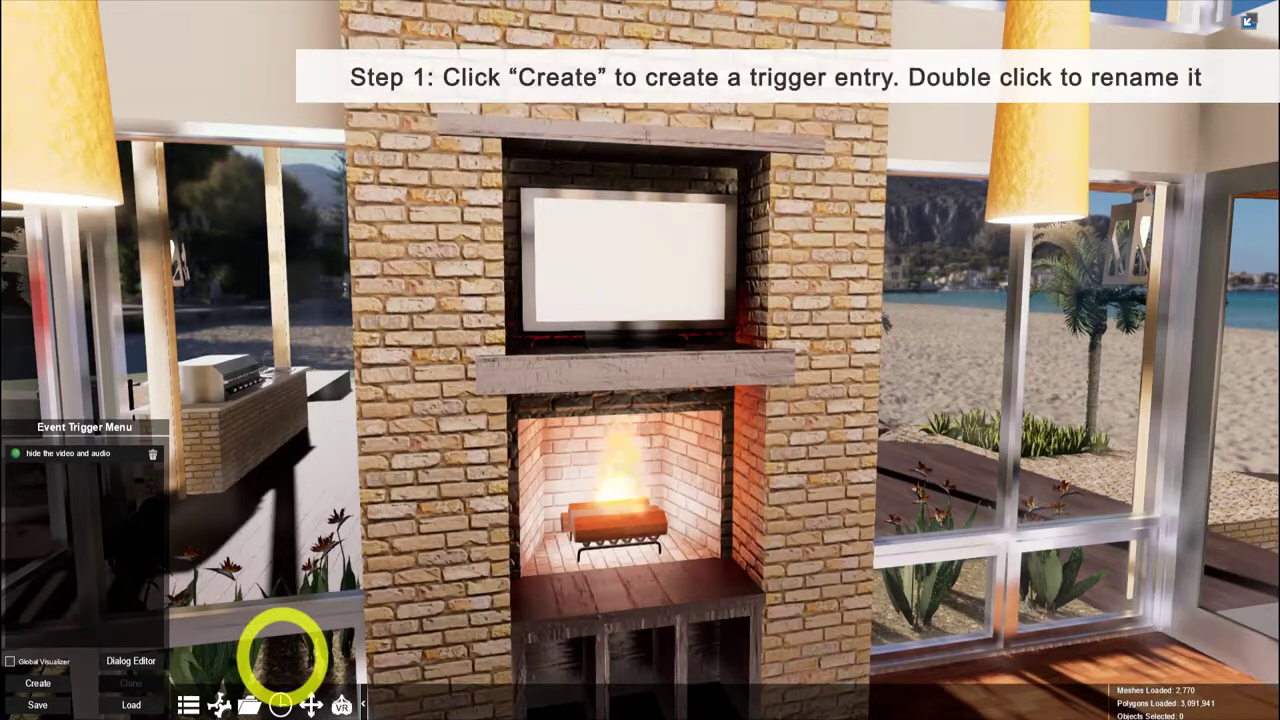
Step: Add a 'Show dialog' trigger on Object Proximity between the TV and Avatar, radius 1
left_click(37, 683)
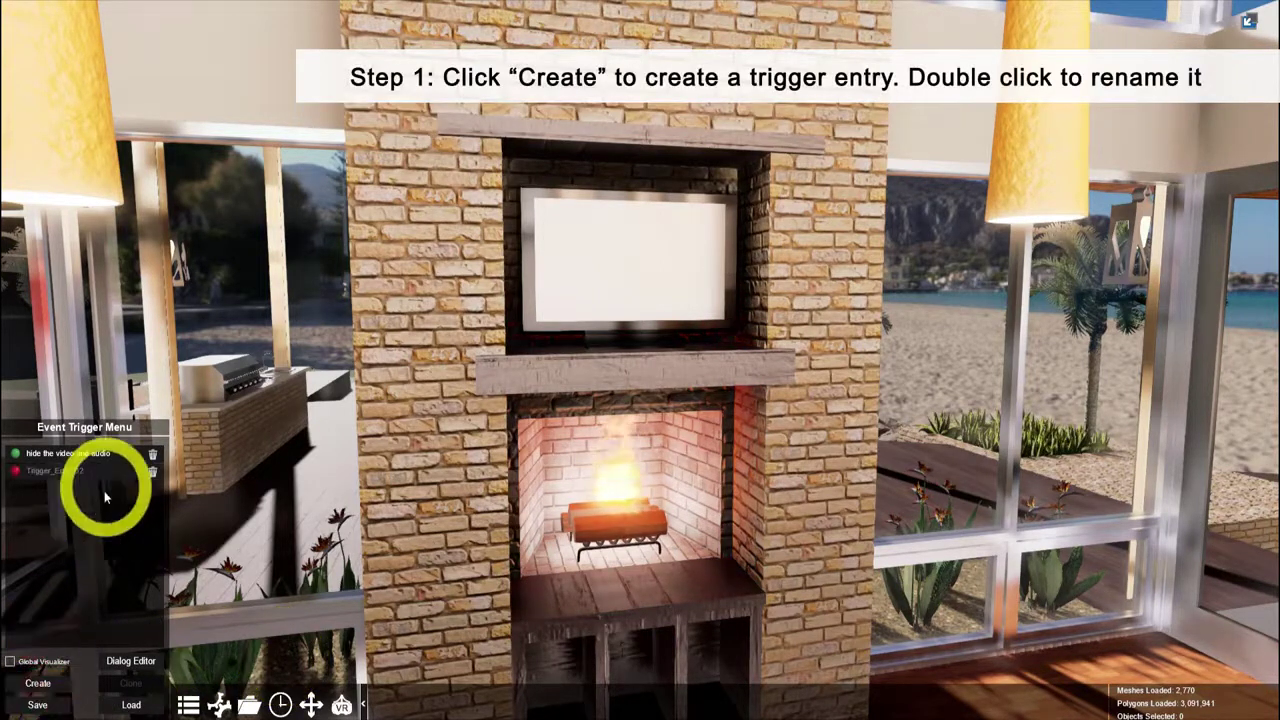
double_click(105, 472)
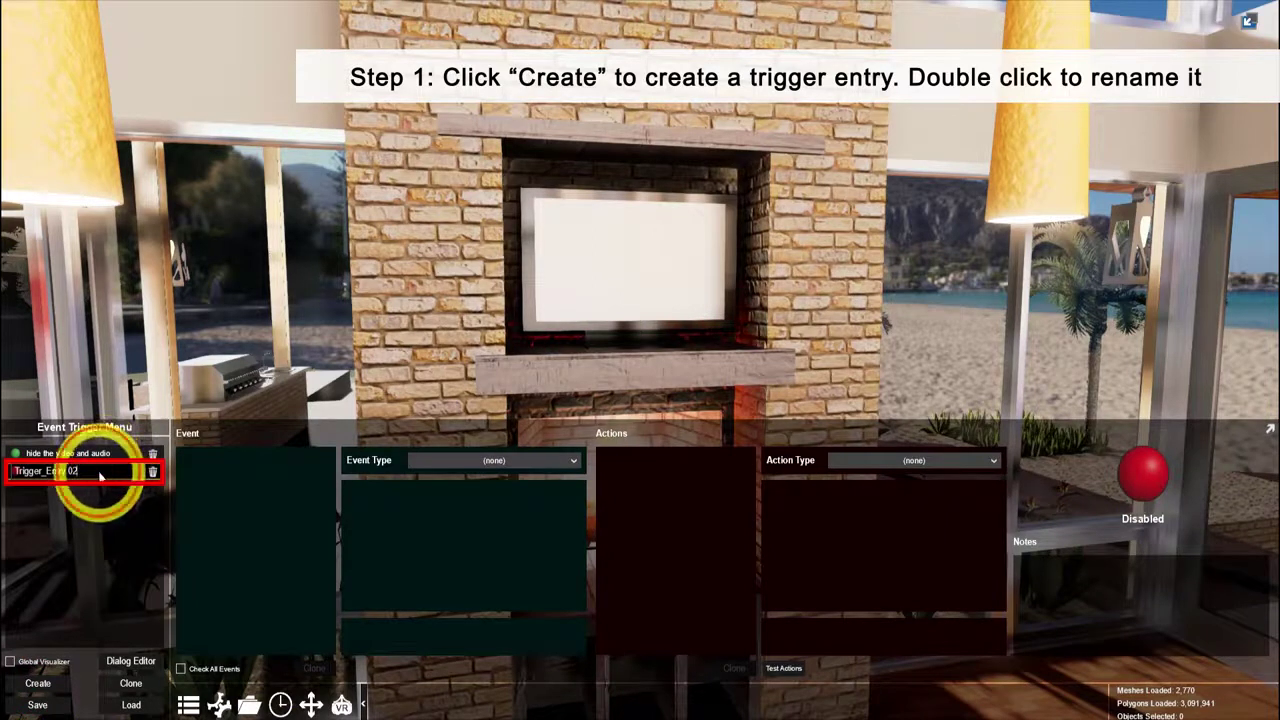
left_click(494, 466)
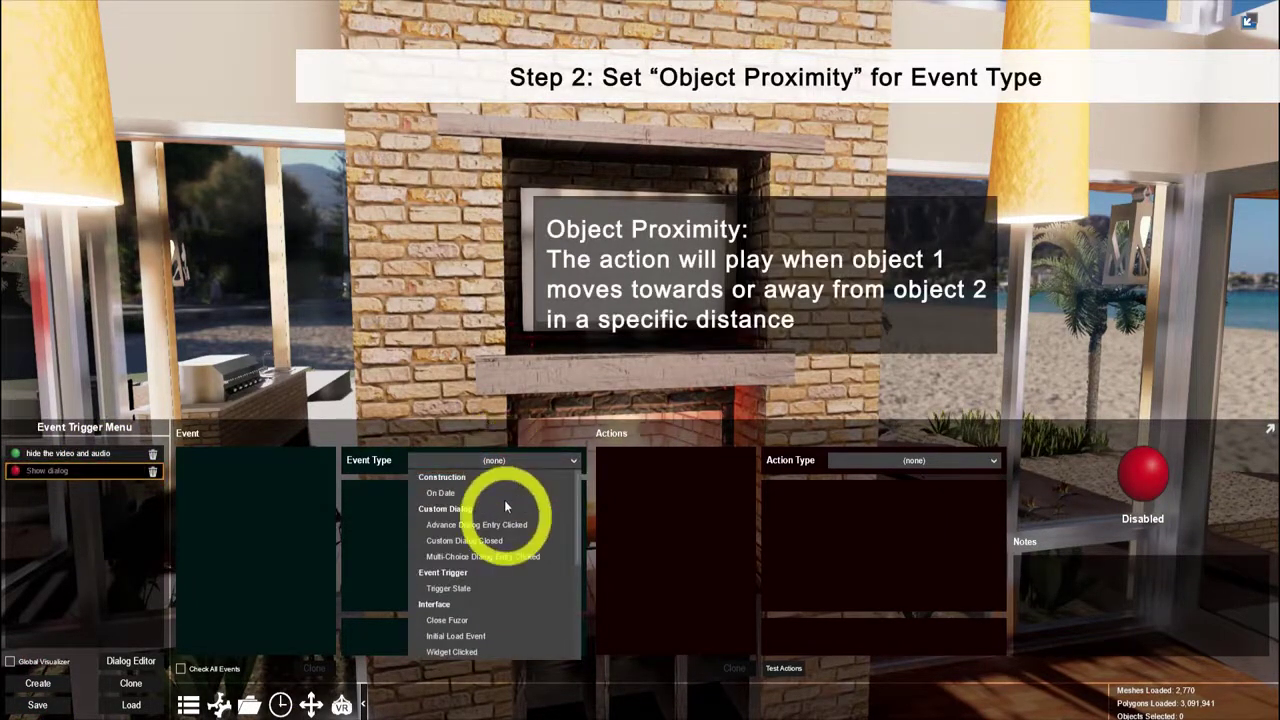
scroll(506, 591, "down", 2)
left_click(465, 640)
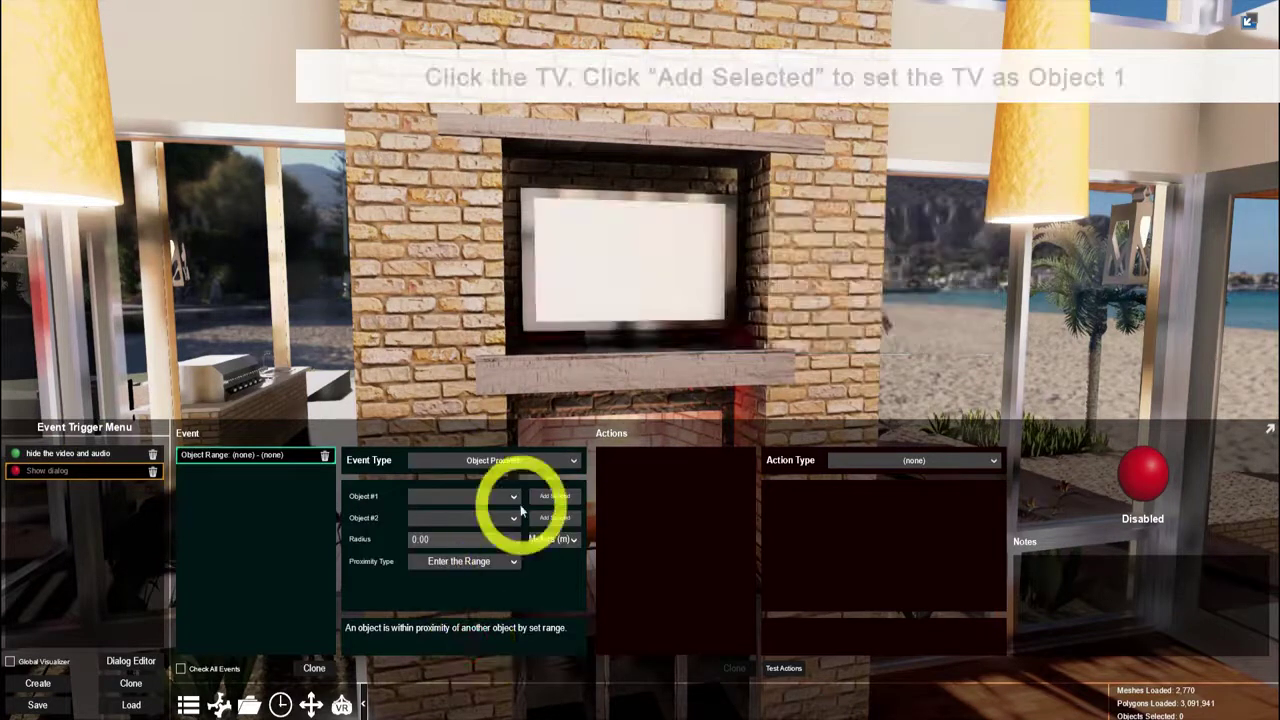
left_click(732, 278)
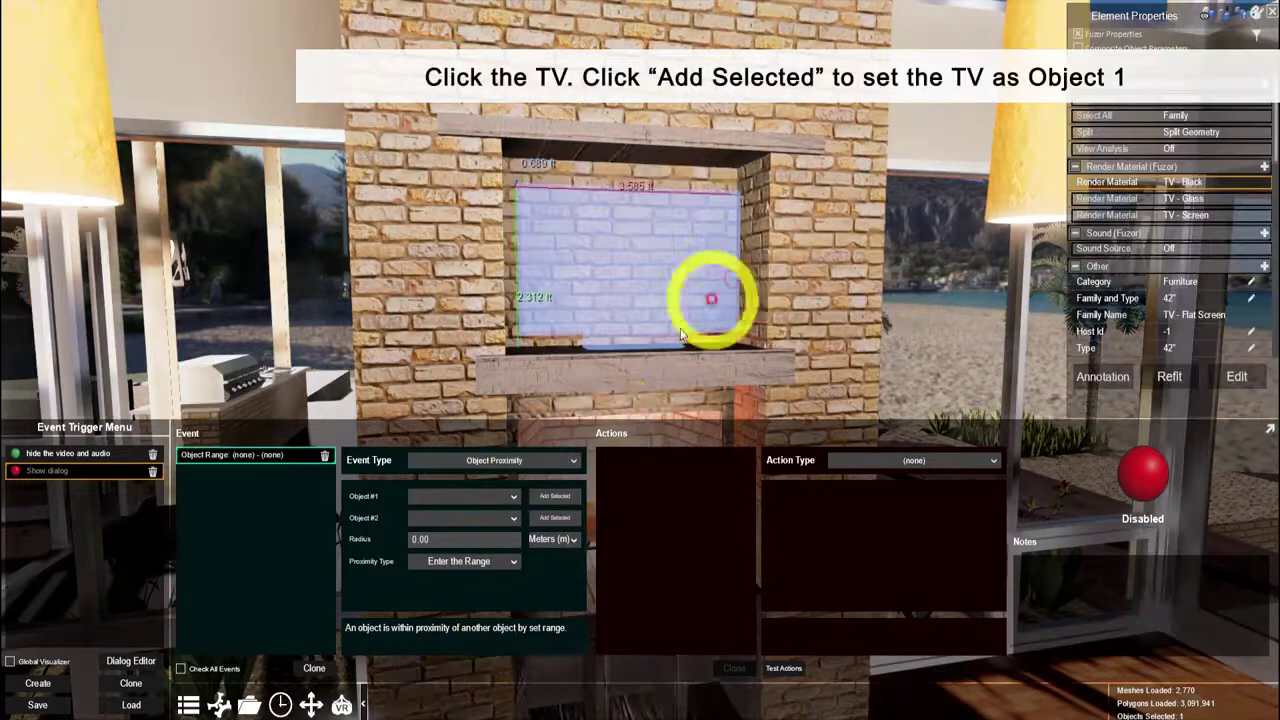
left_click(576, 497)
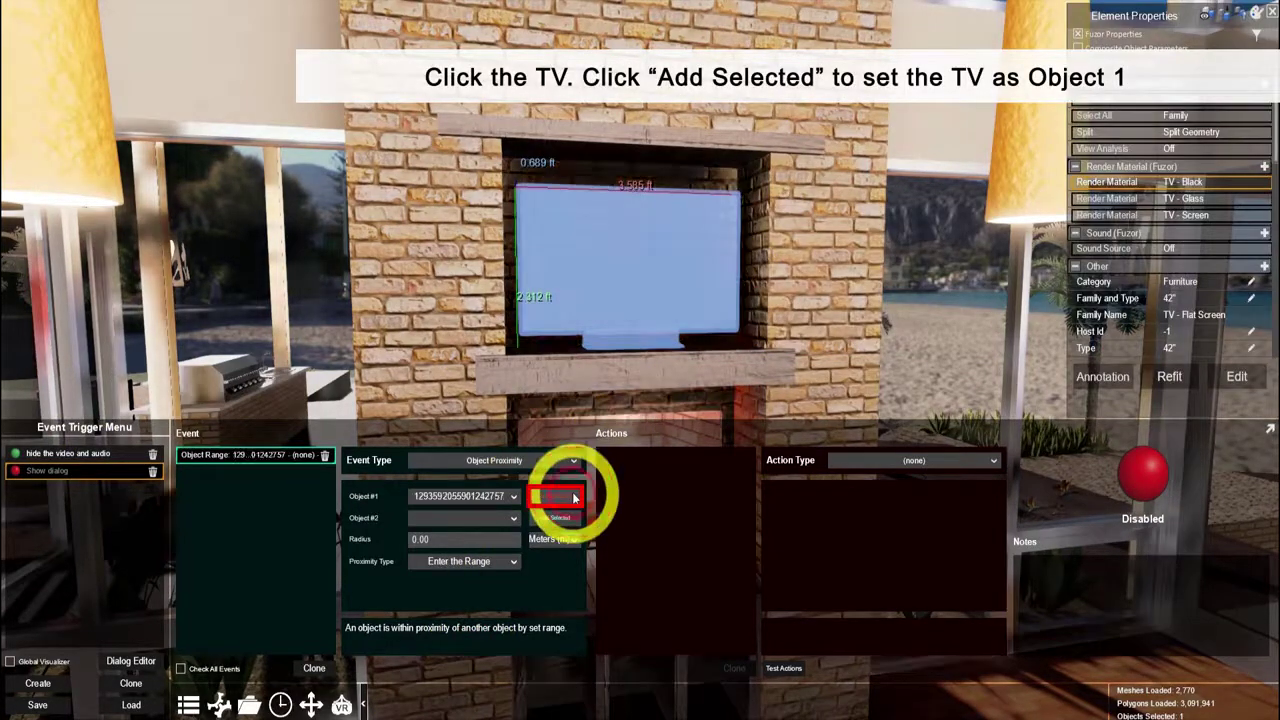
left_click(514, 521)
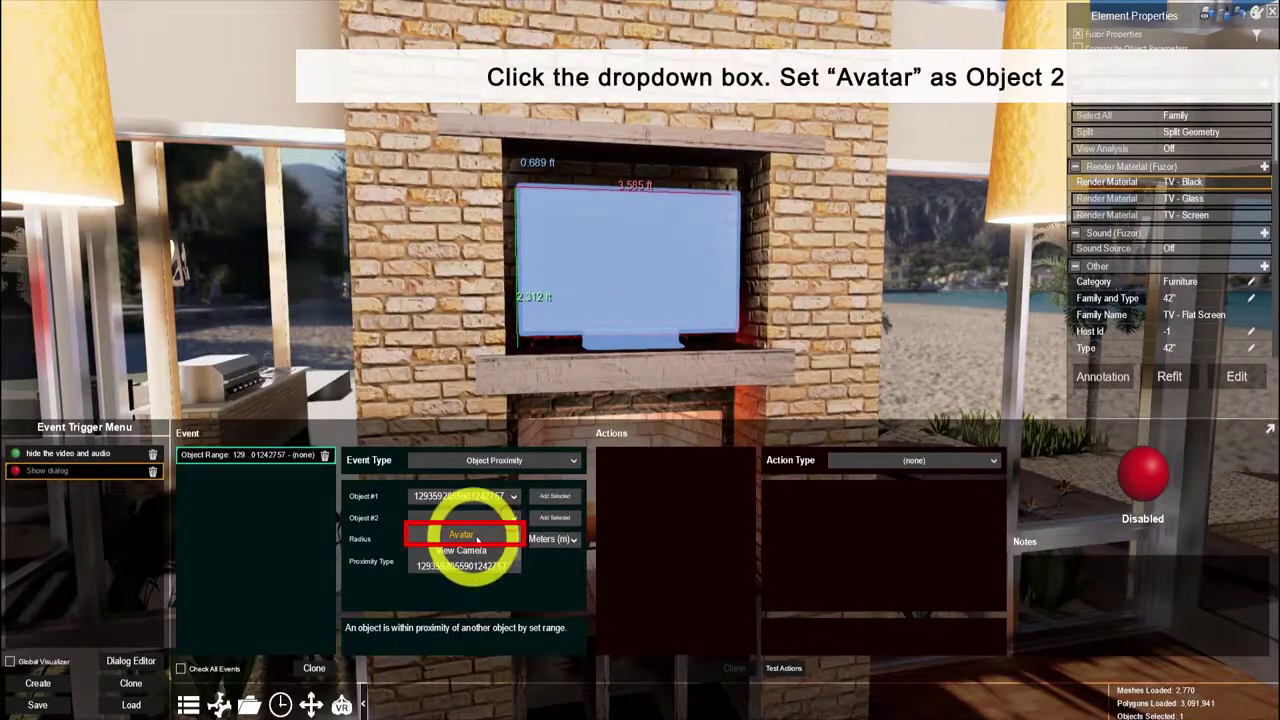
left_click(478, 537)
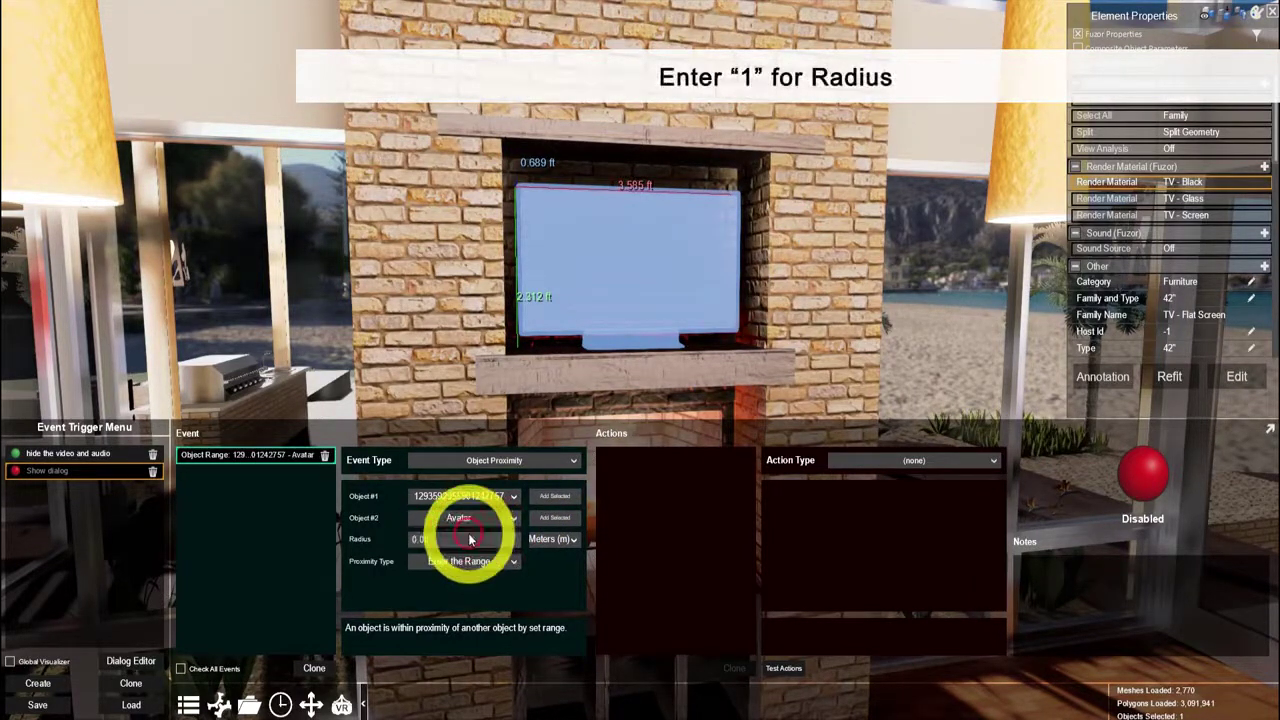
left_click_drag(460, 545, 400, 533)
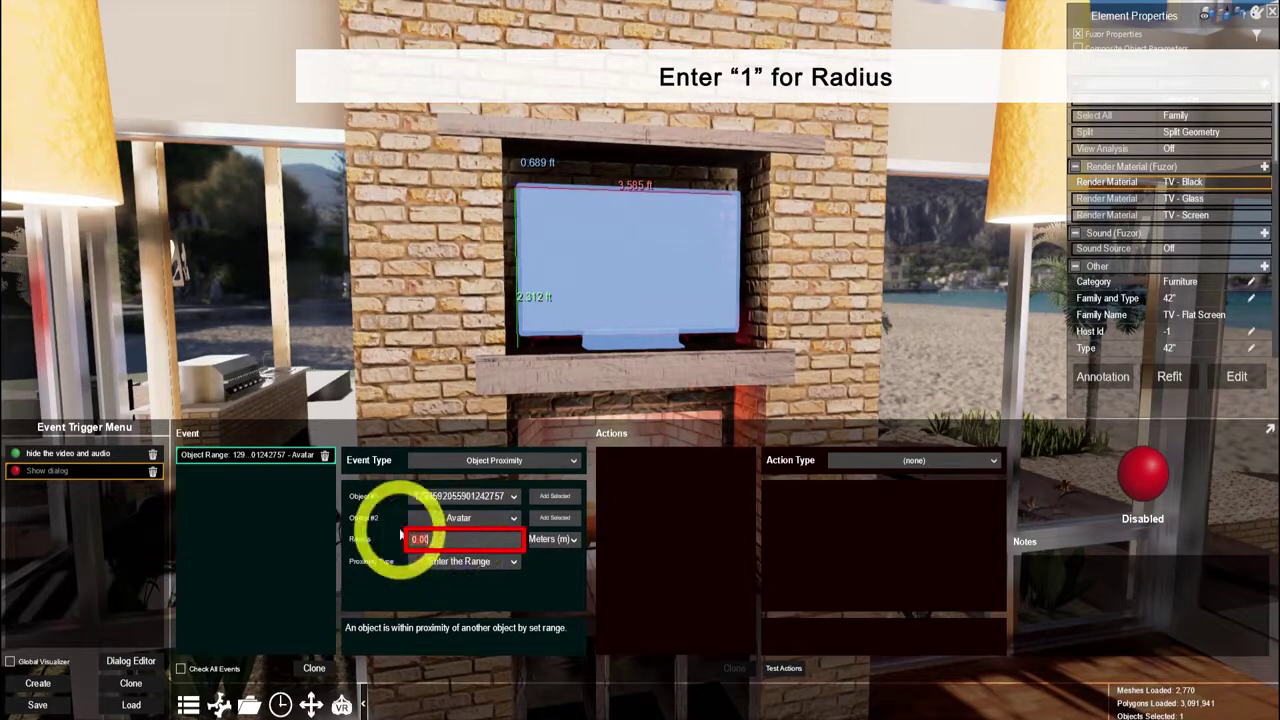
type("1")
left_click(879, 521)
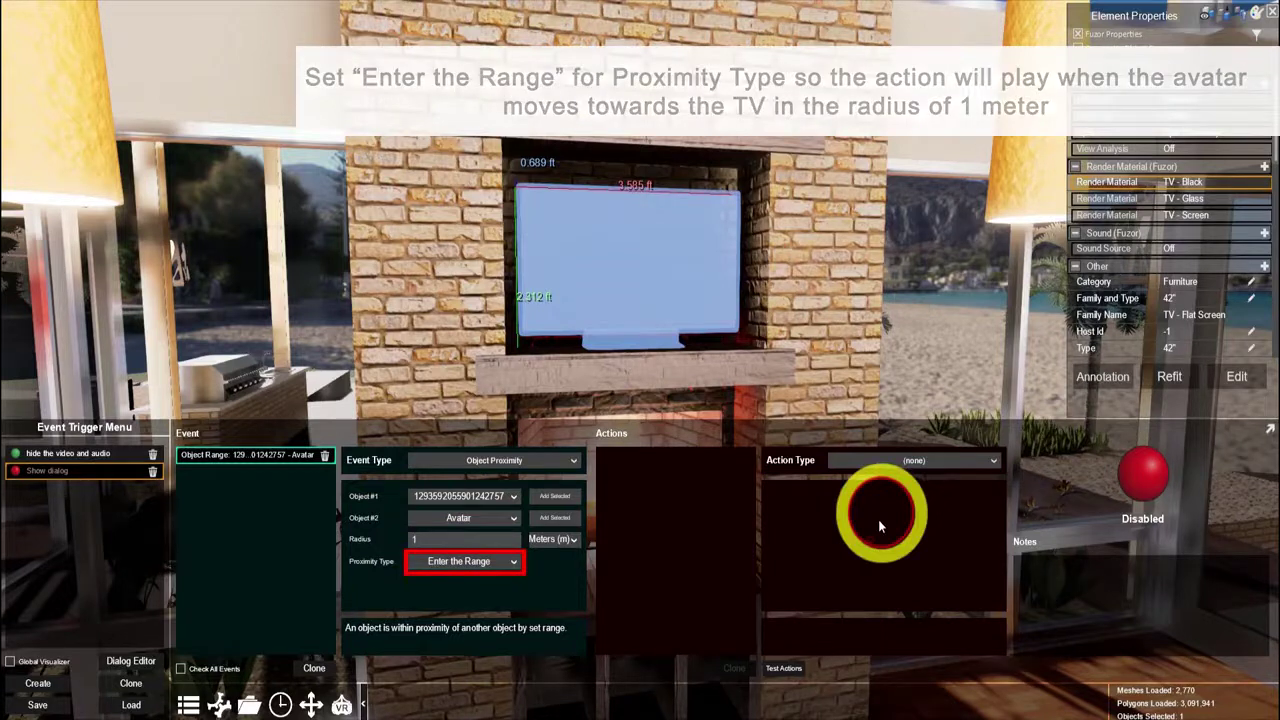
Step: Add a Toggle Custom Dialog action setting Play Video to True, enable the trigger, and test it
left_click(911, 461)
scroll(916, 549, "down", 2)
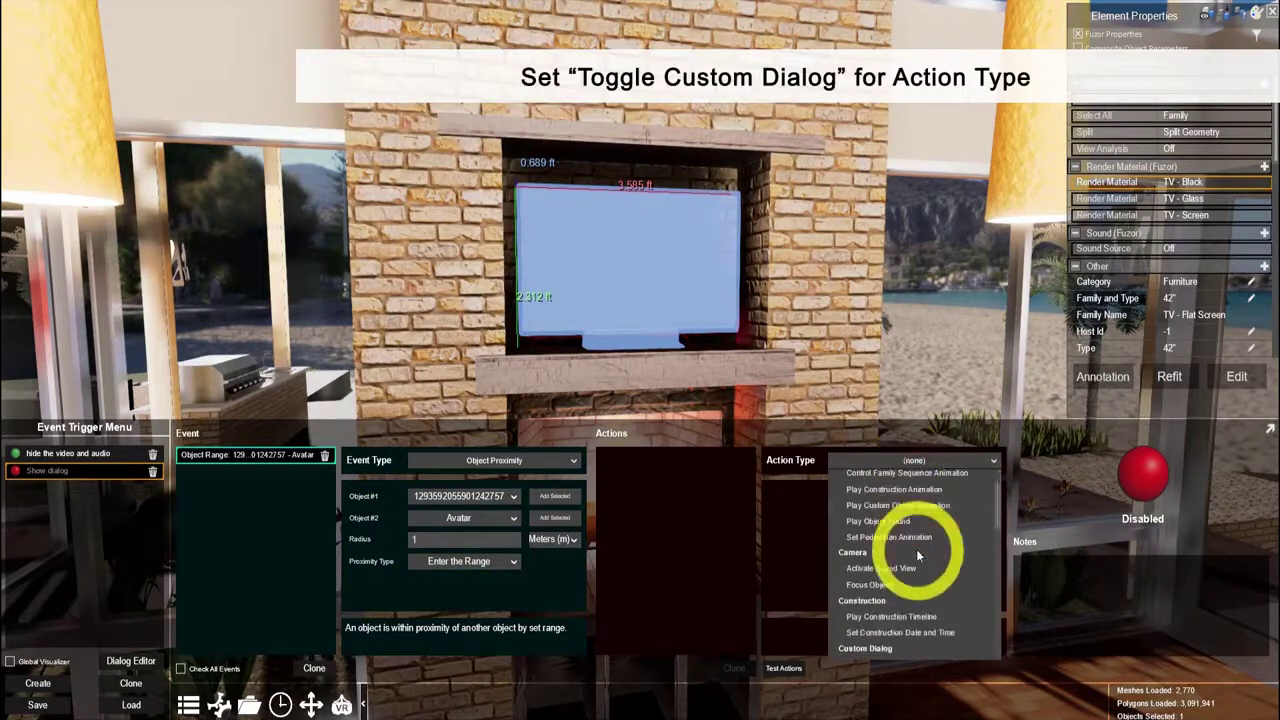
scroll(910, 580, "down", 2)
left_click(898, 614)
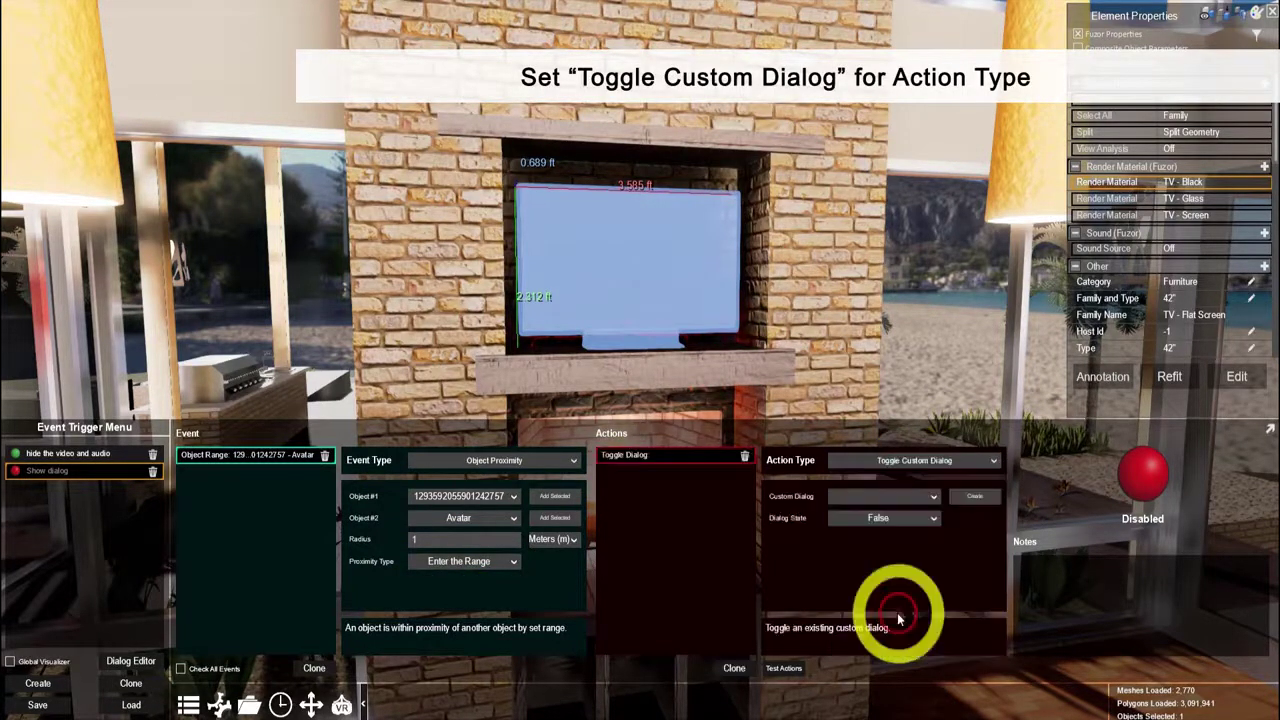
left_click(920, 495)
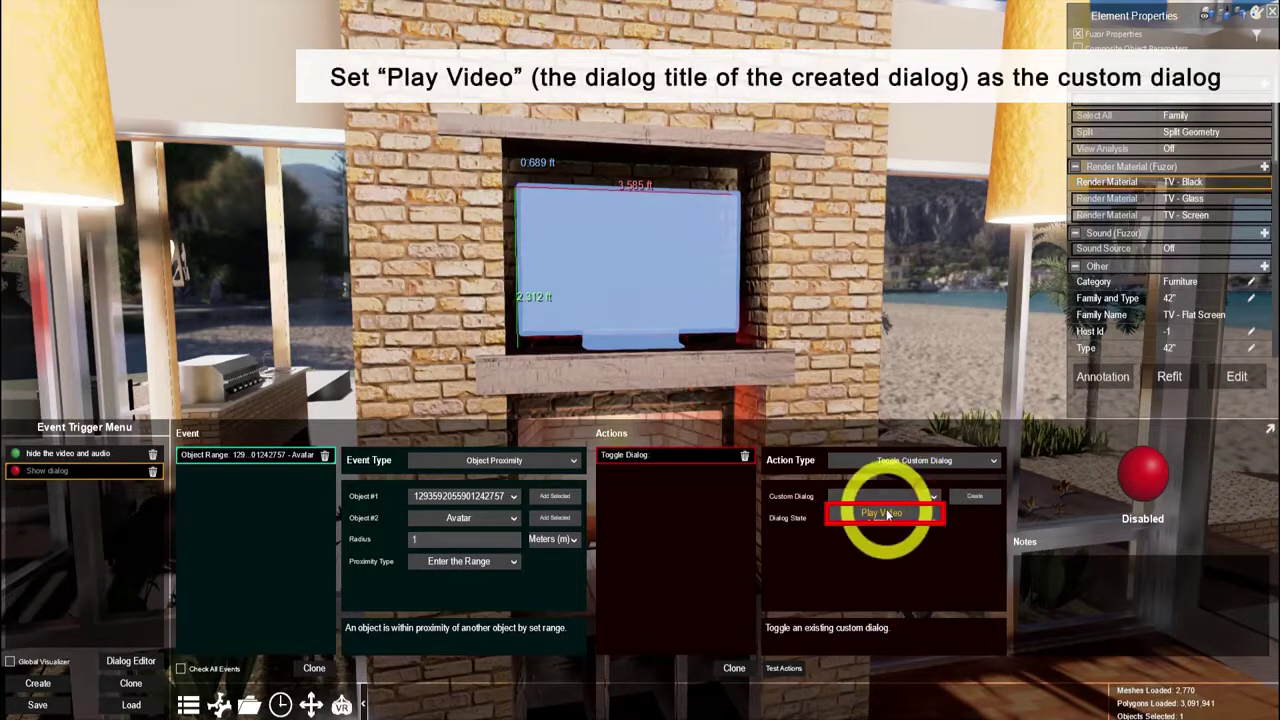
left_click(887, 514)
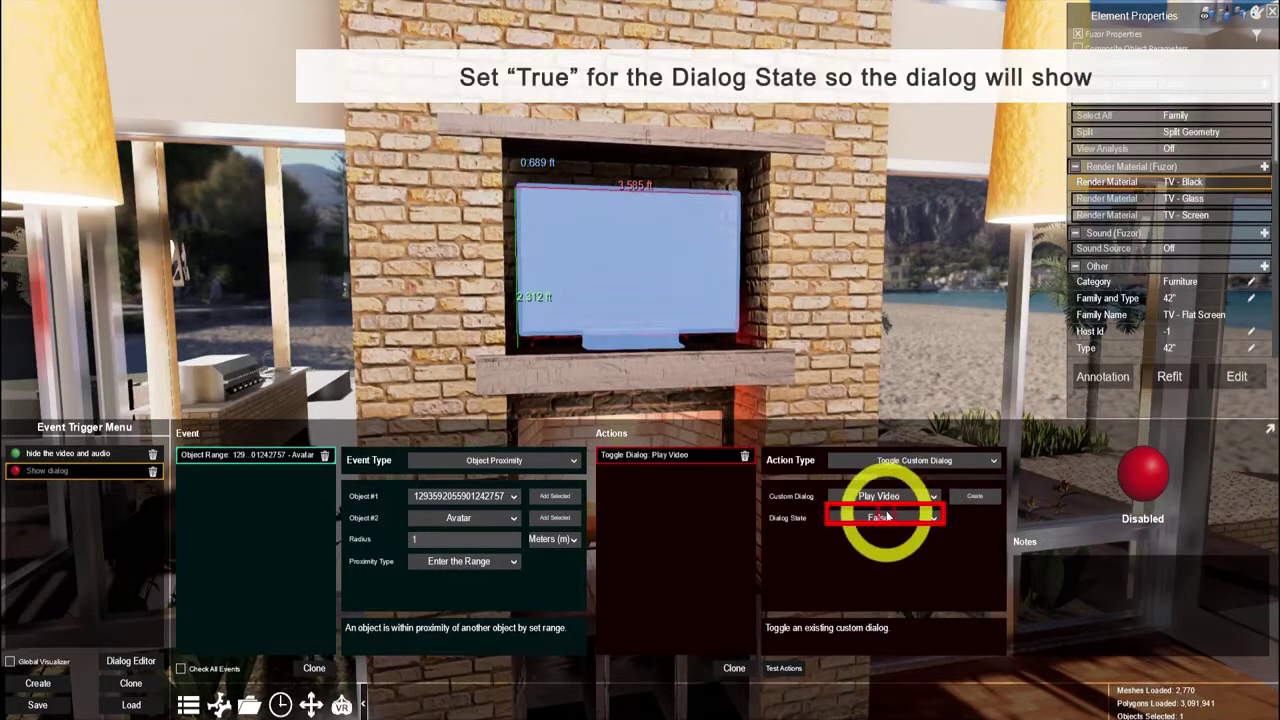
left_click(880, 518)
left_click(882, 534)
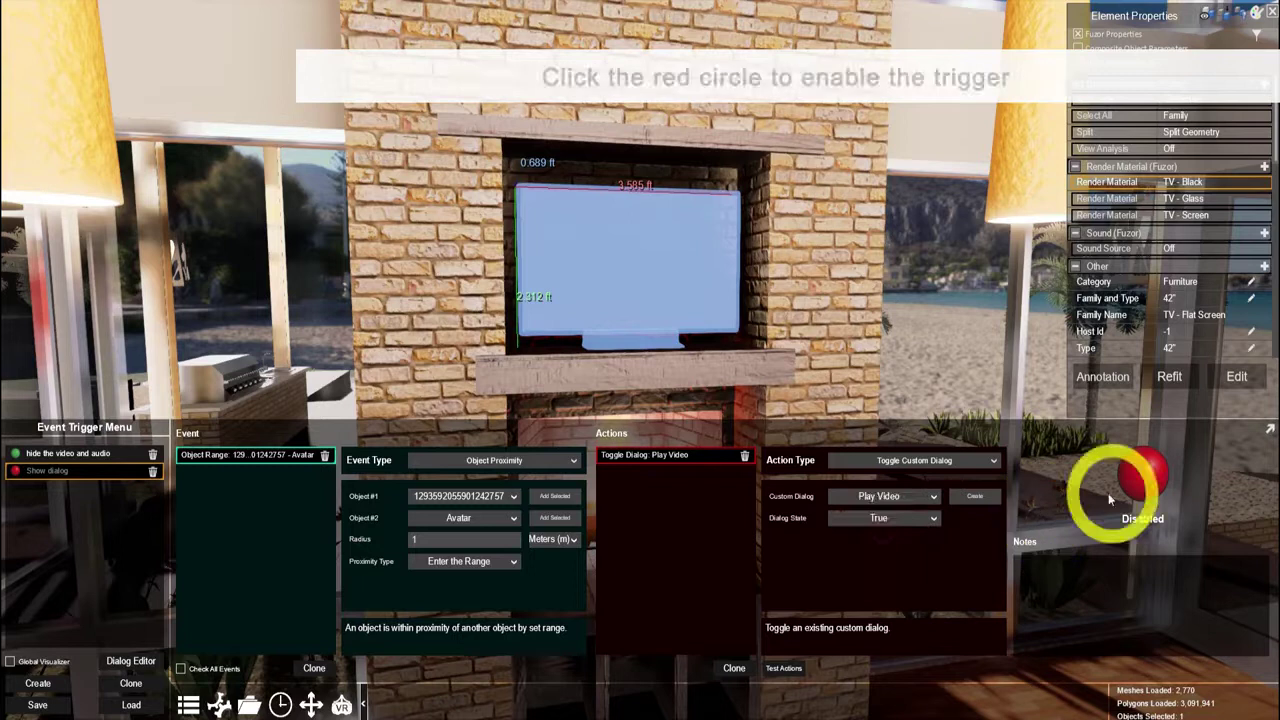
left_click(1146, 486)
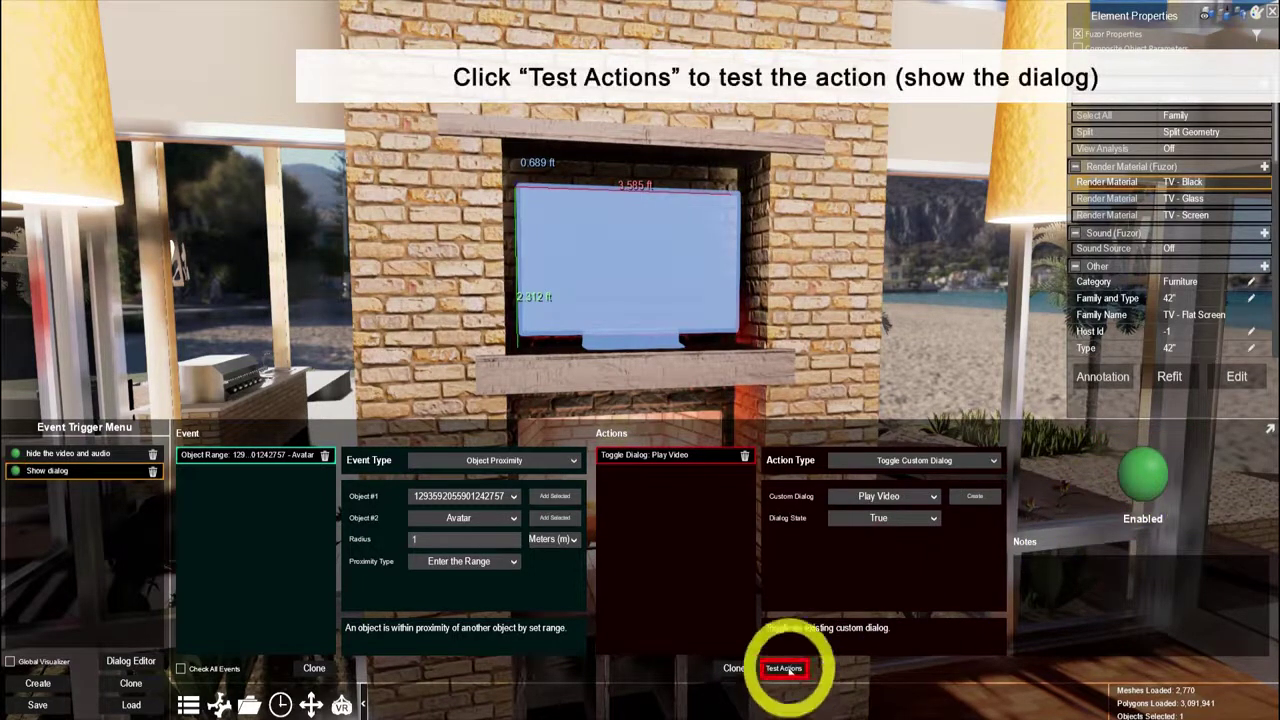
left_click(787, 669)
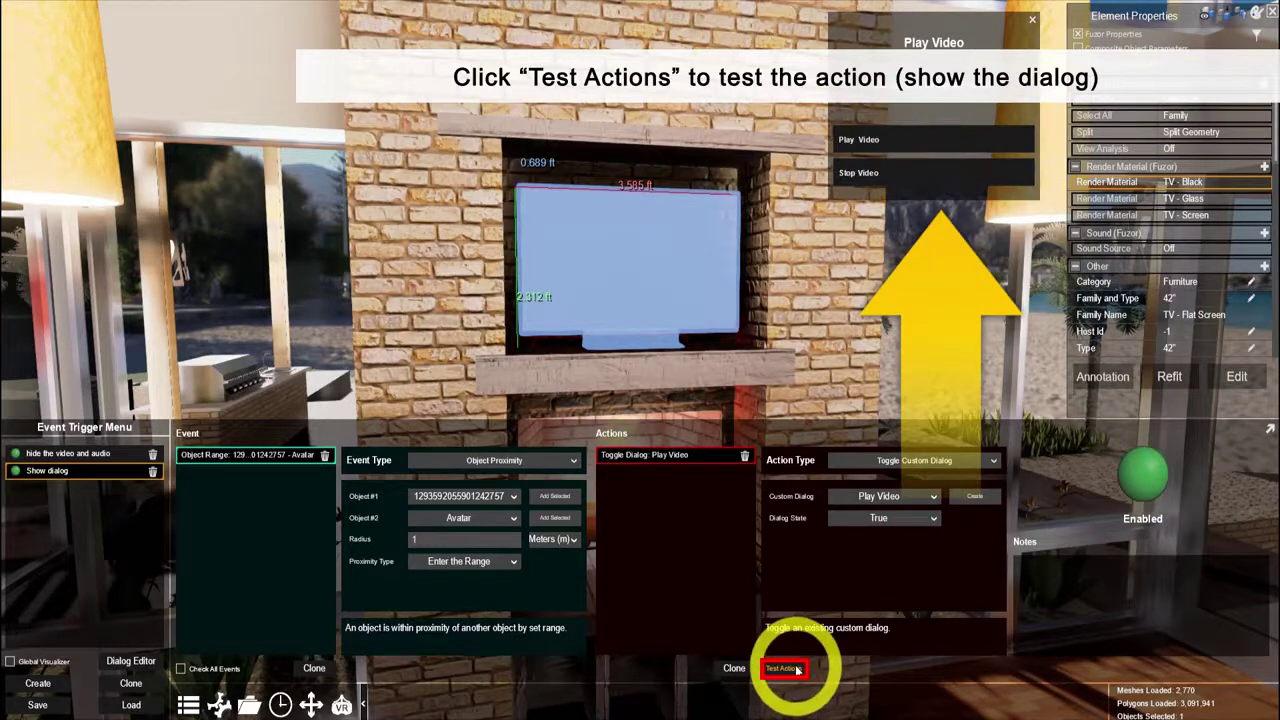
Step: Clone the trigger as 'hide dialog' and set its proximity type to Leave the Range
left_click(124, 686)
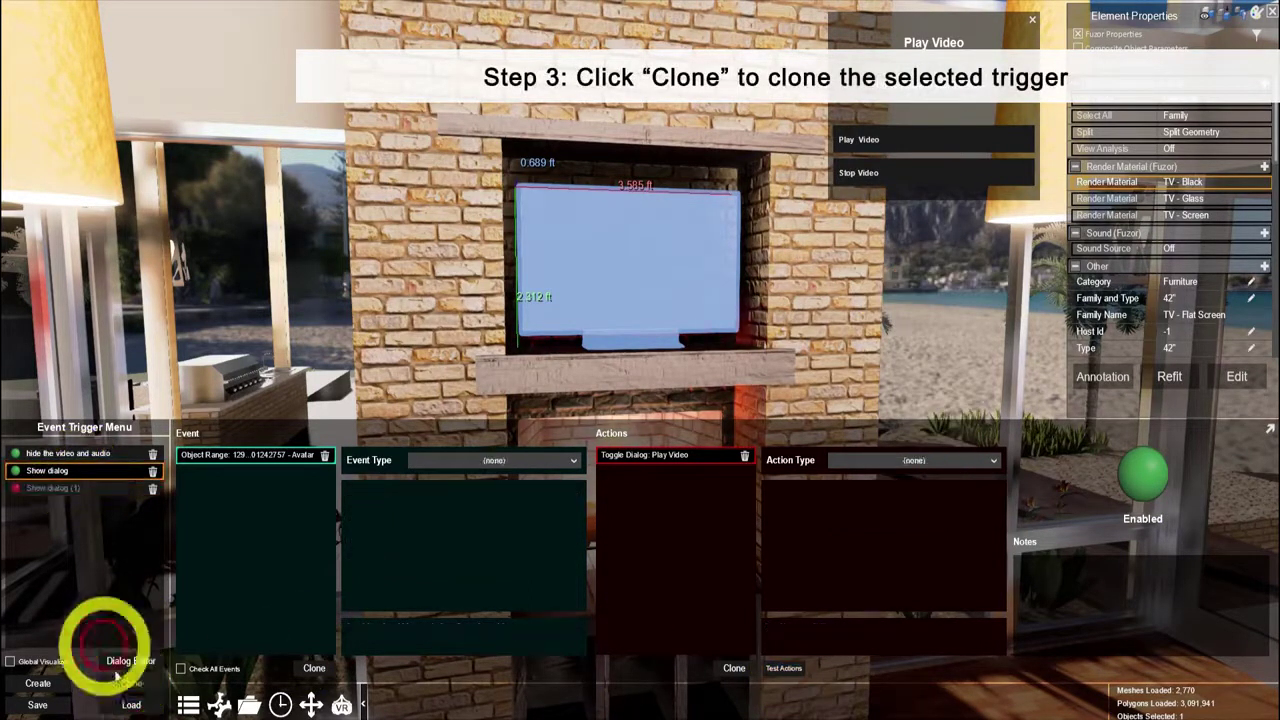
double_click(87, 489)
type("hide dialog")
key("Return")
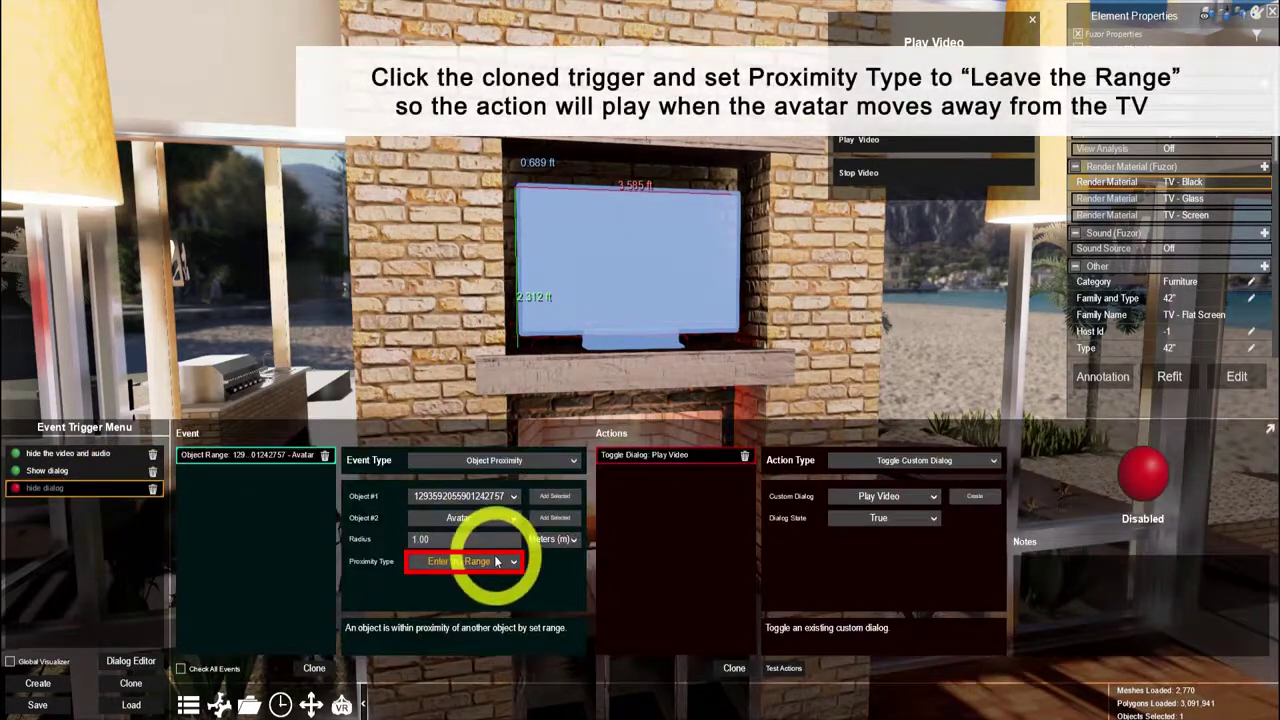
left_click(465, 594)
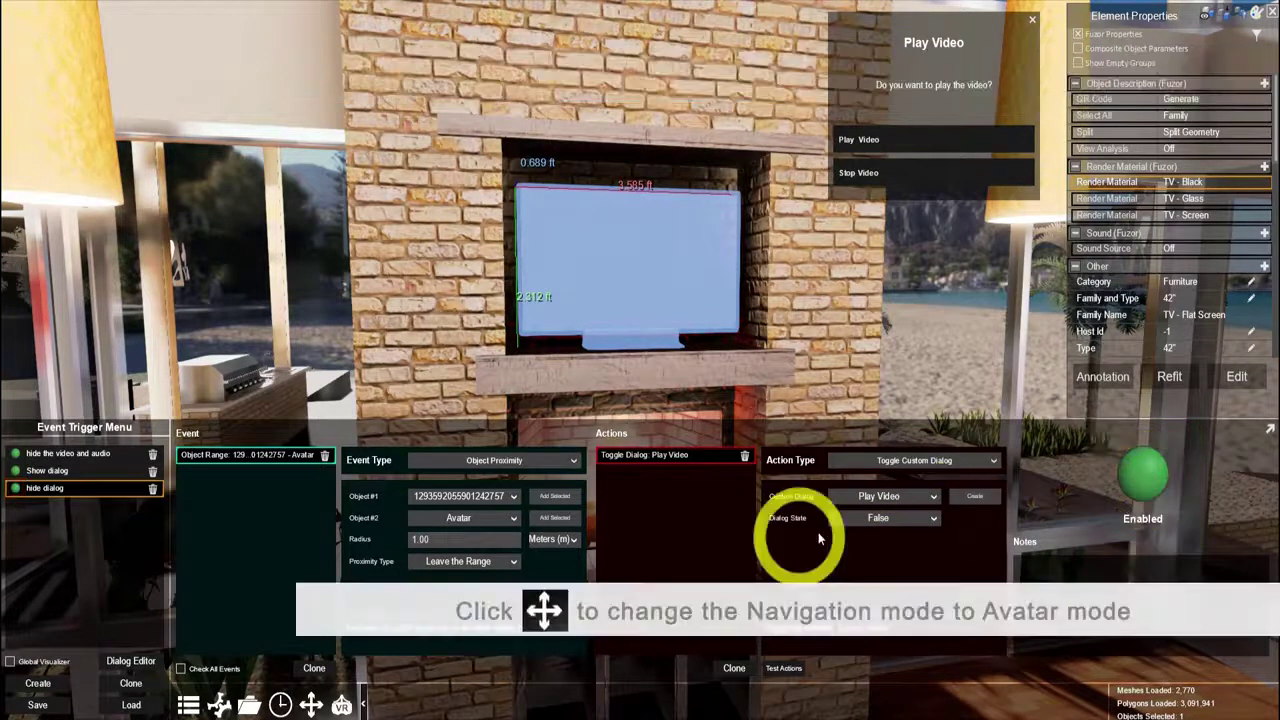
Step: Switch navigation to Avatar Control and clear the TV selection
left_click(311, 705)
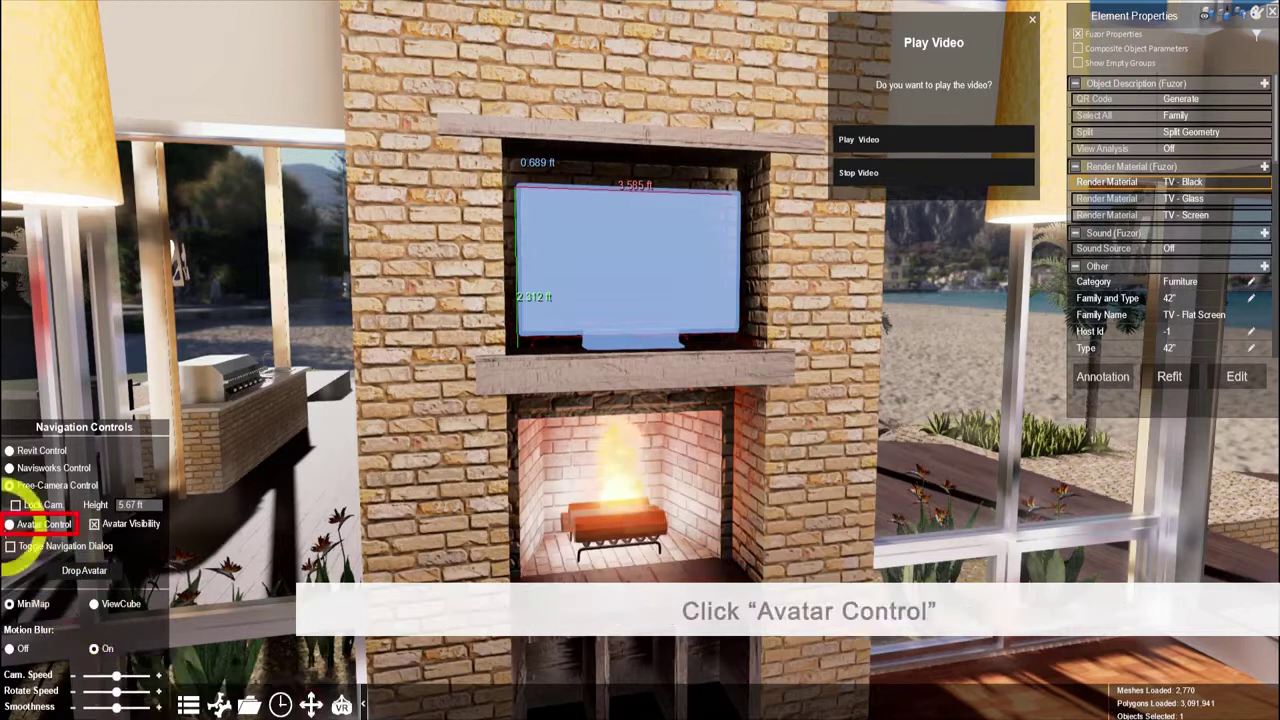
left_click(10, 524)
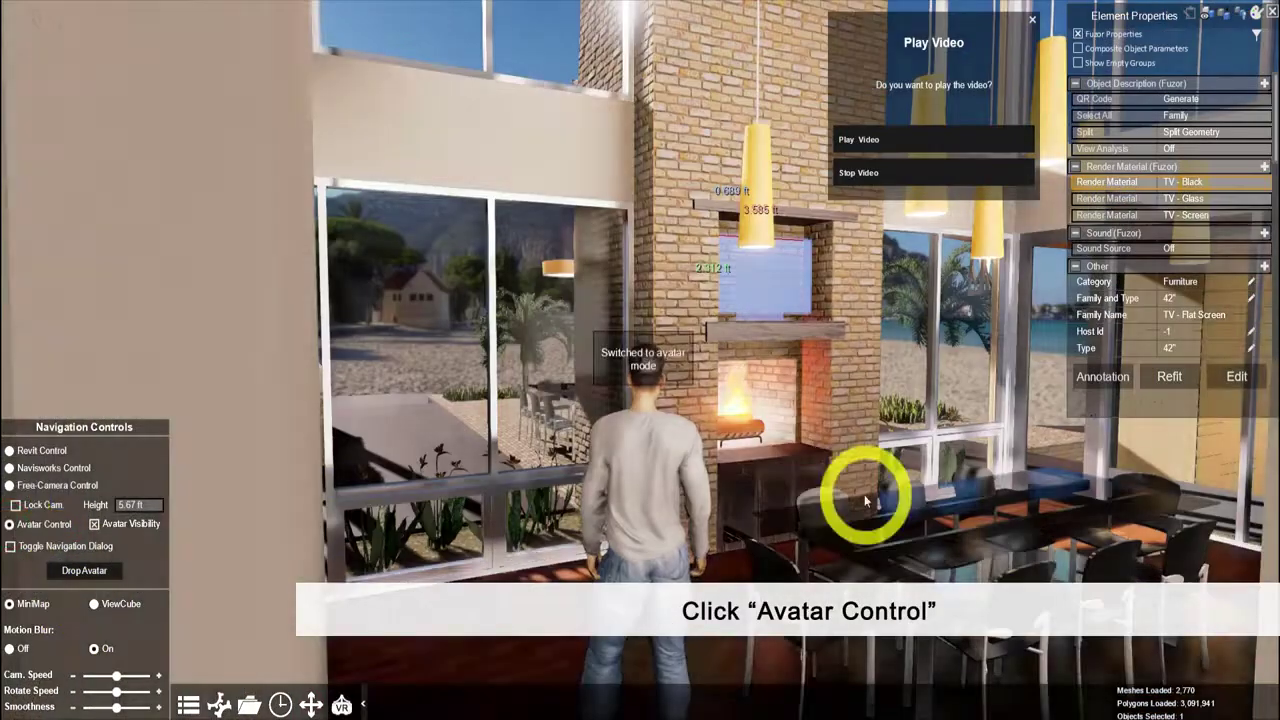
left_click(852, 495)
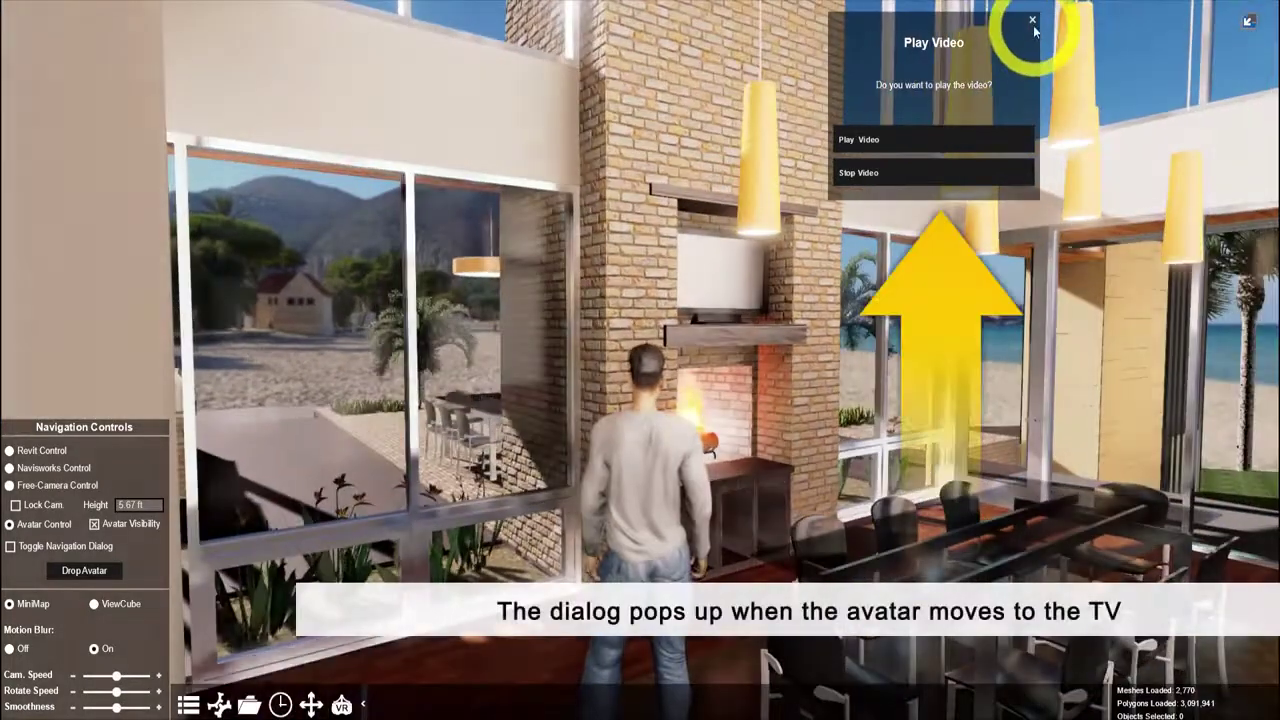
Step: Walk the avatar toward the fireplace TV and back away to check that the Play Video dialog shows and hides
left_click(1032, 20)
left_click(945, 415)
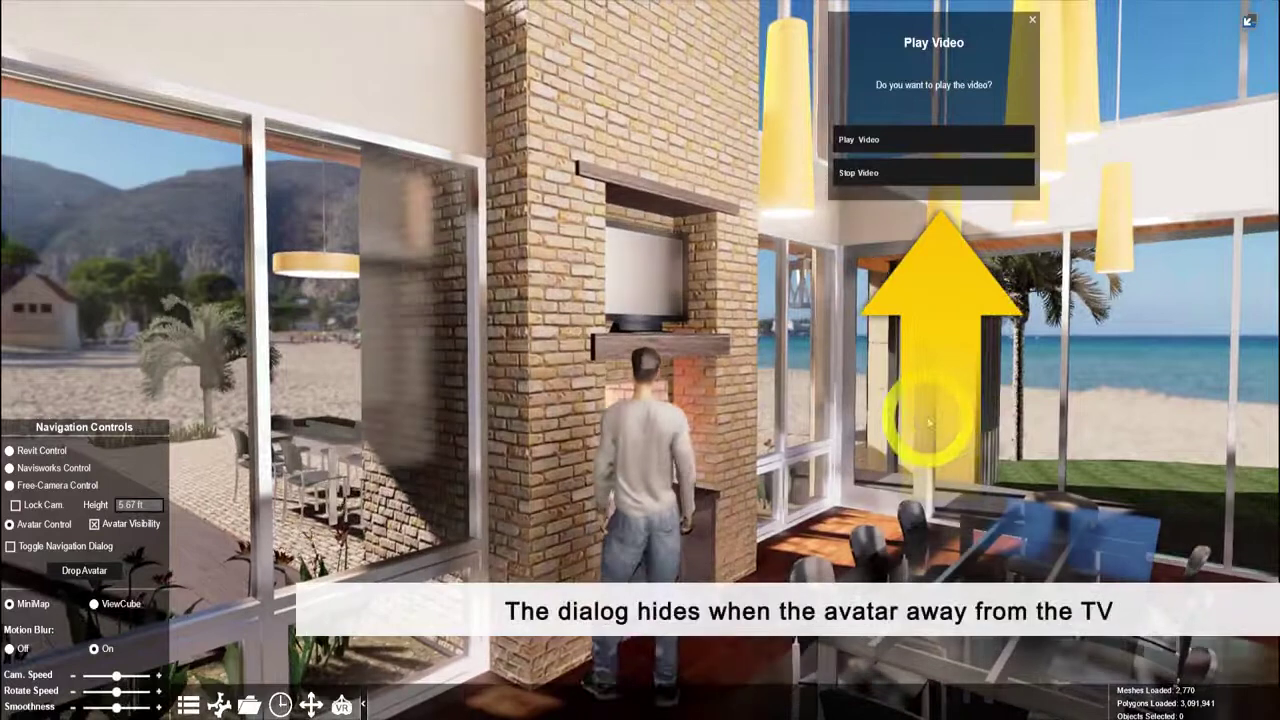
key("s")
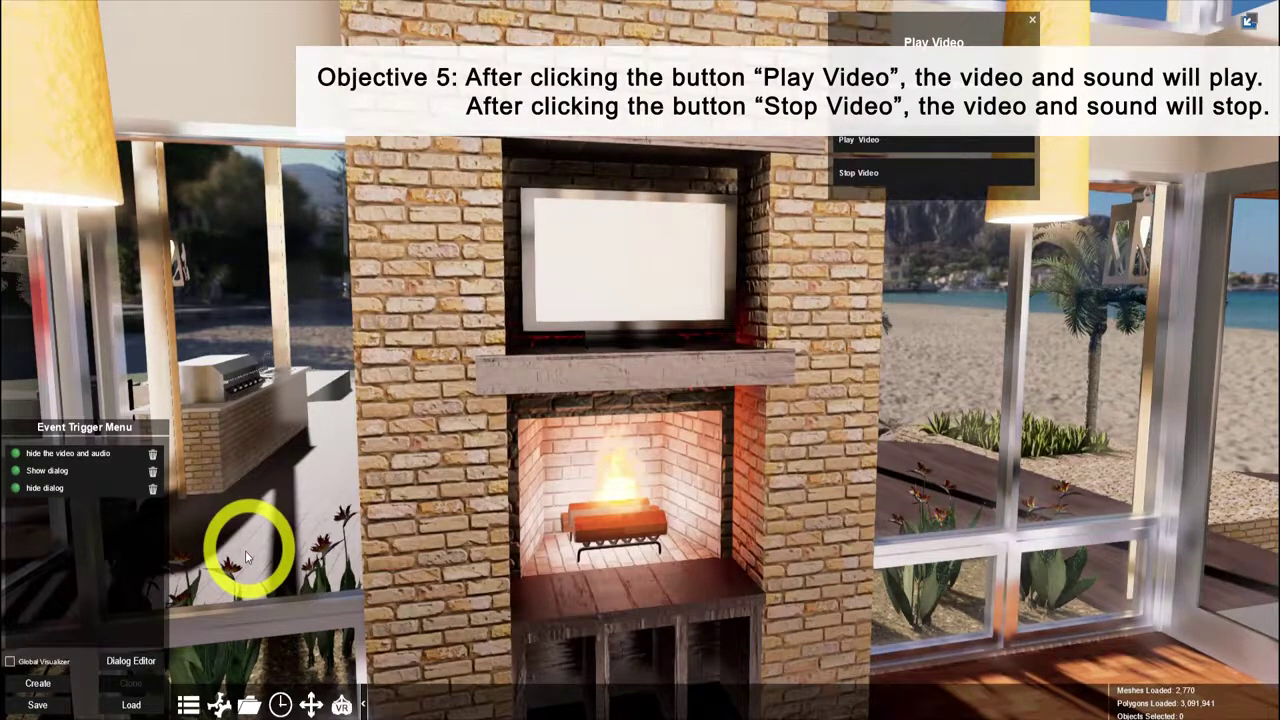
Step: Create a new trigger named 'Play video'
left_click(53, 688)
left_click(95, 507)
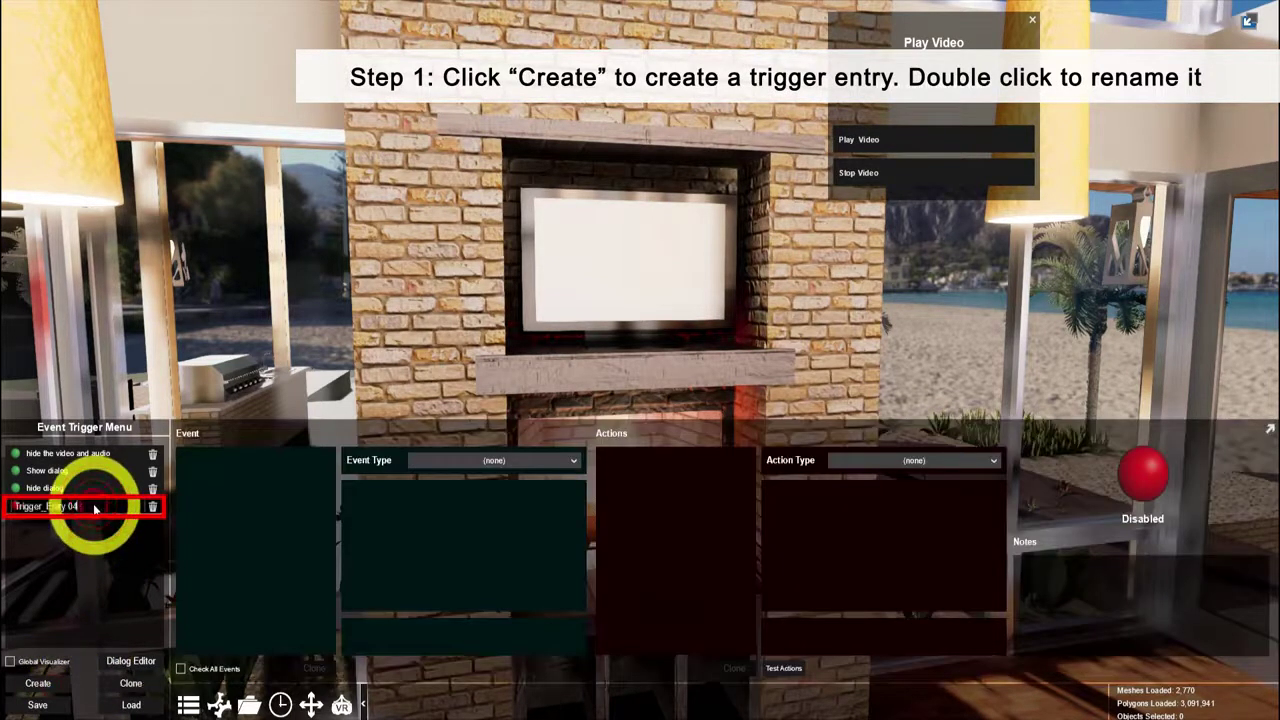
type("Play video")
key("Return")
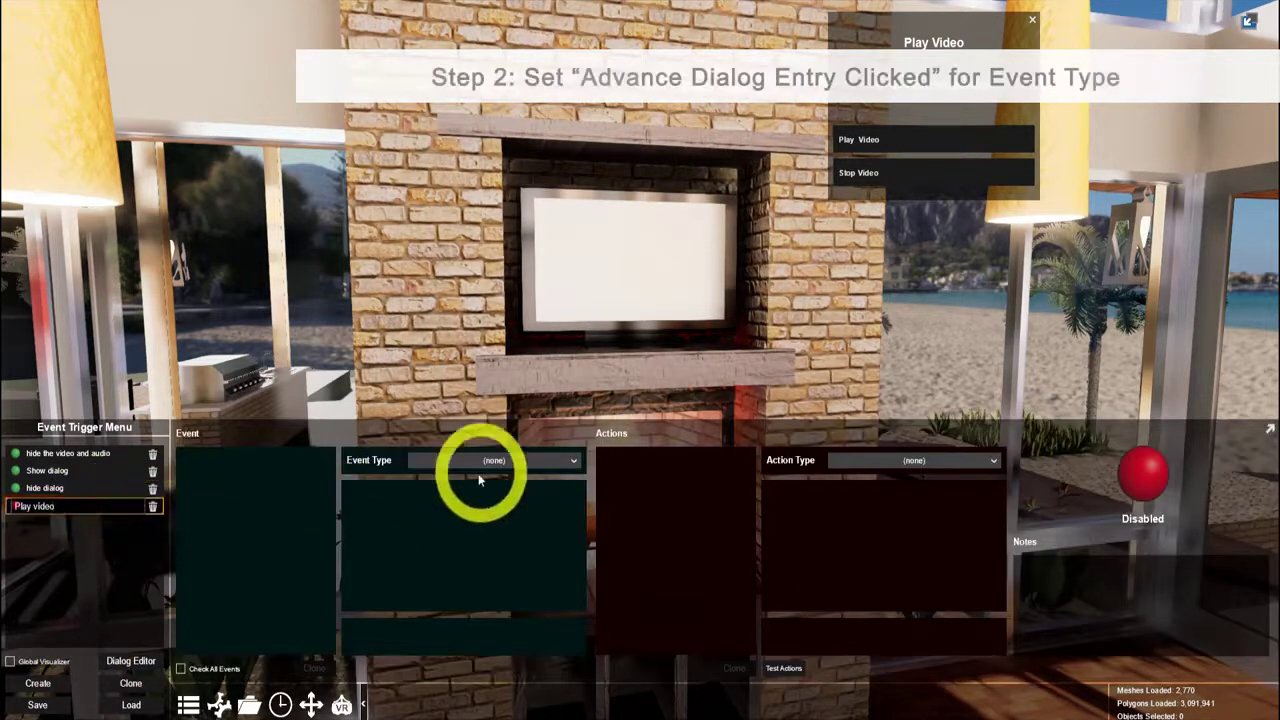
Step: Make it fire on Advance Dialog Entry Clicked for the Play Video dialog's Play Video choice
left_click(500, 461)
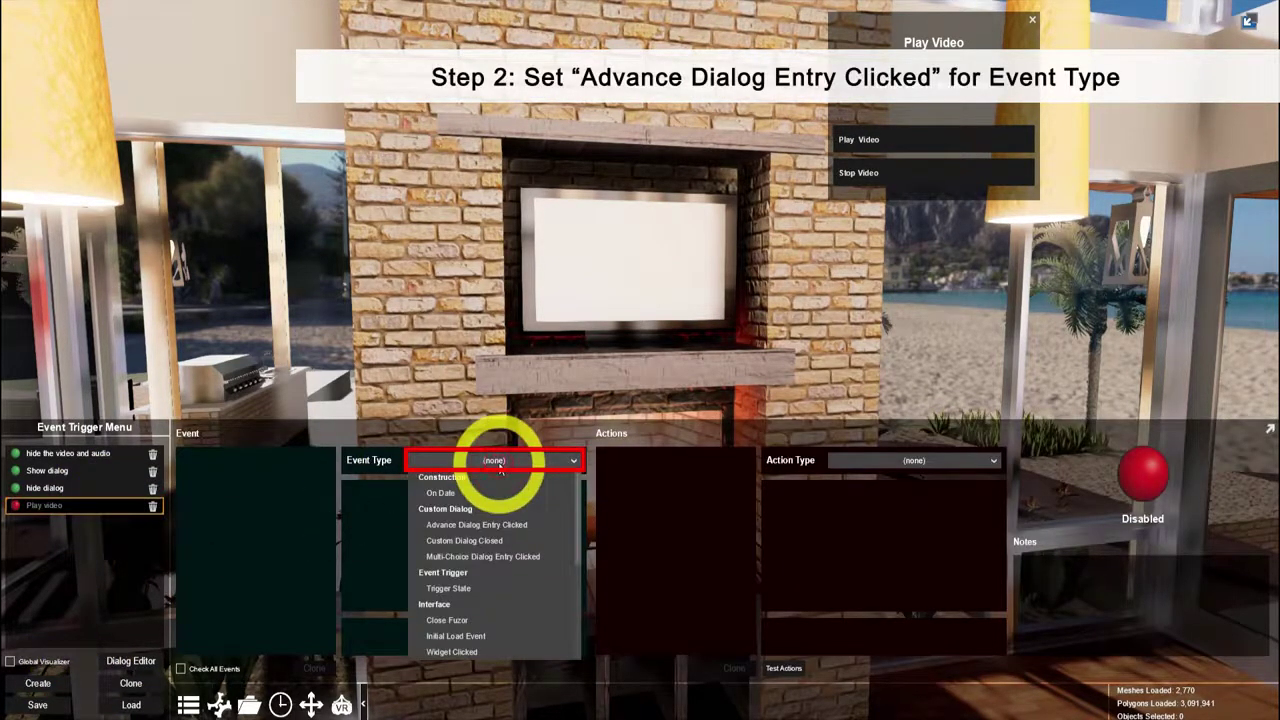
left_click(490, 524)
left_click(485, 516)
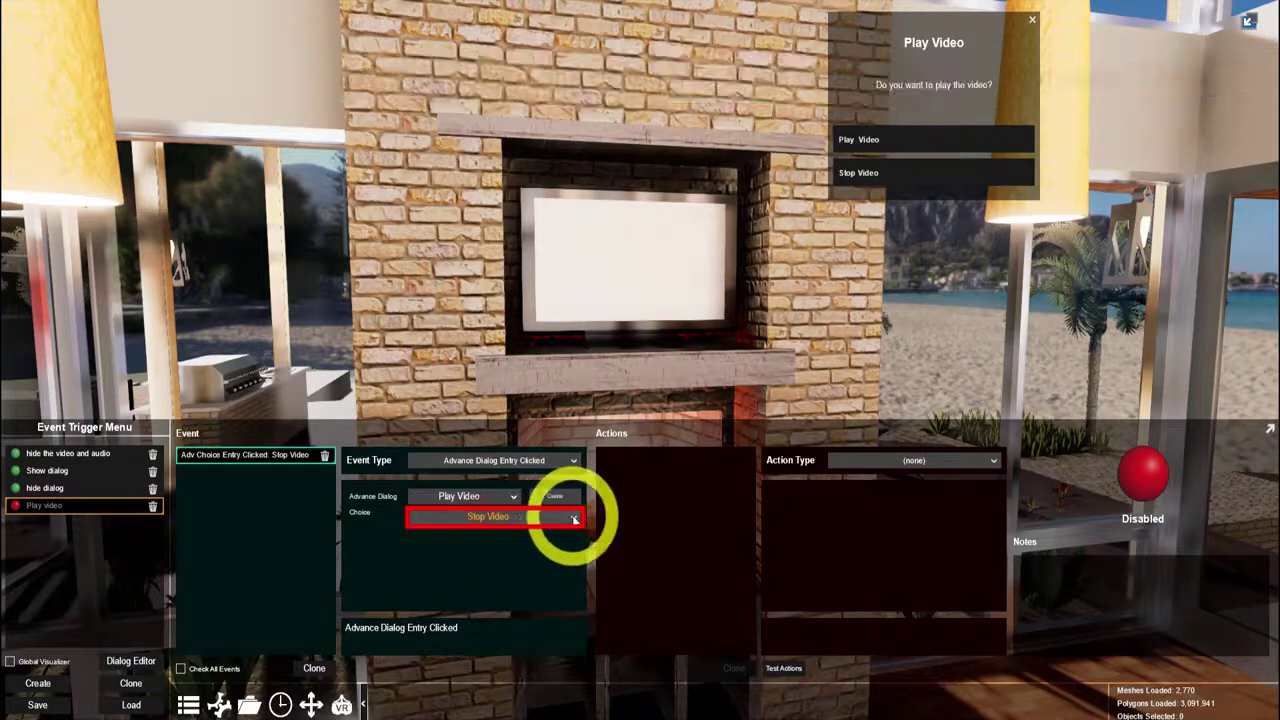
left_click(568, 517)
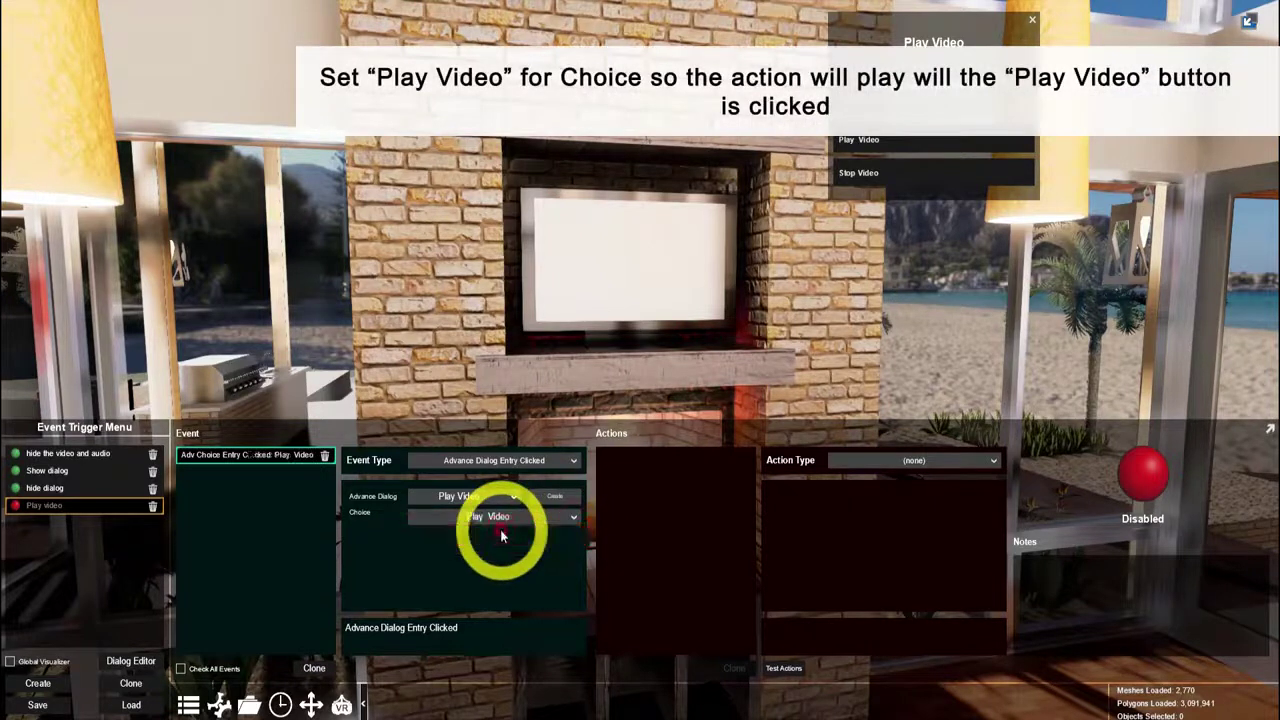
left_click(897, 462)
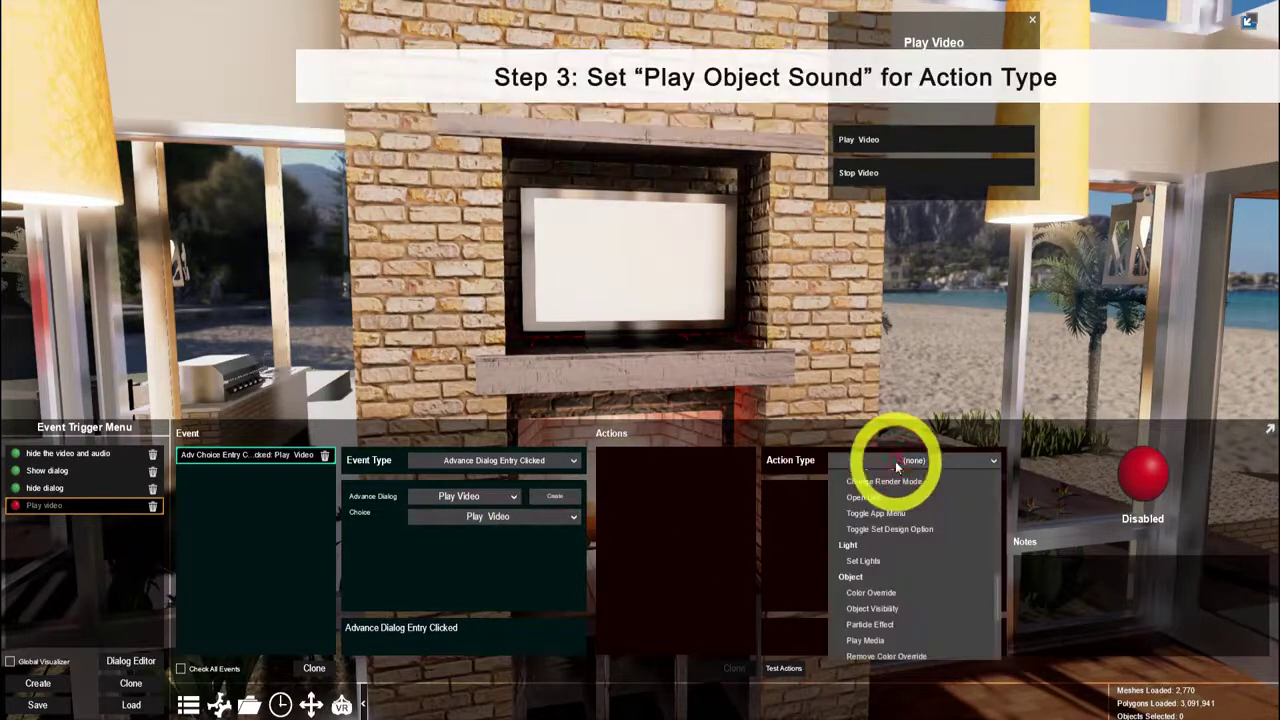
Step: Add a Play Object Sound action targeting the TV with Sound Type True
left_click_drag(996, 598, 993, 480)
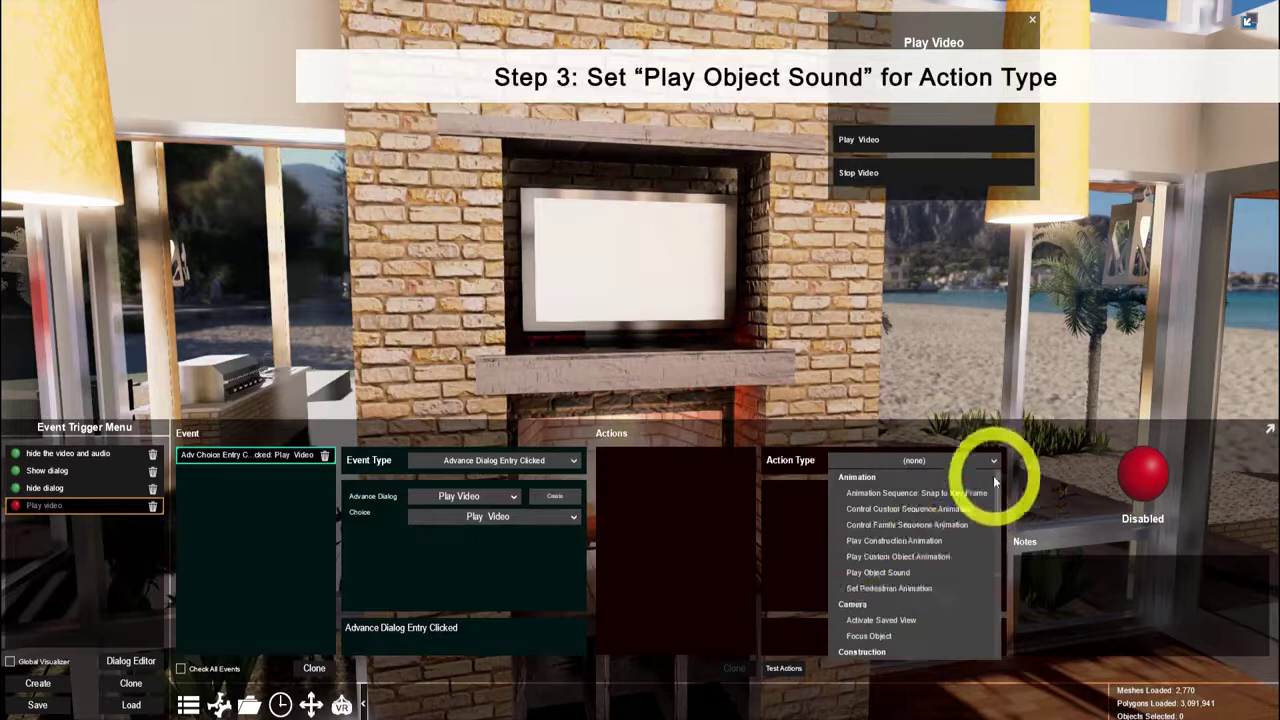
left_click(894, 573)
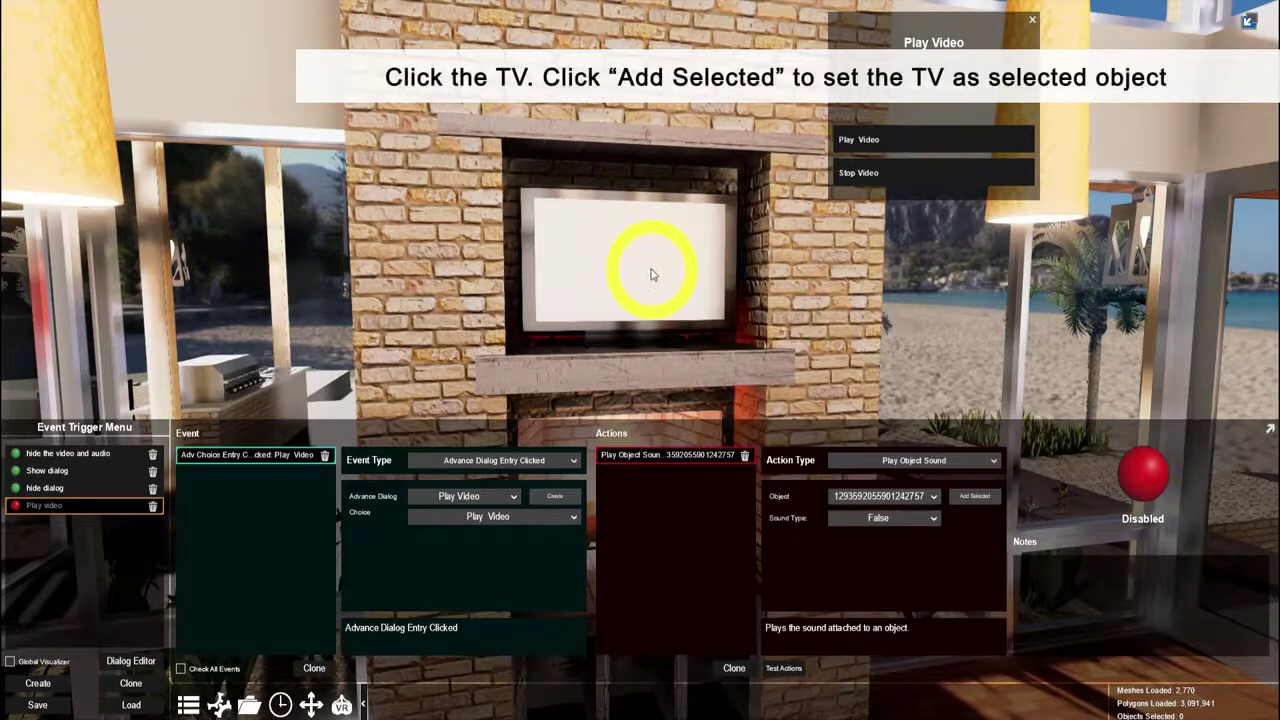
left_click(726, 275)
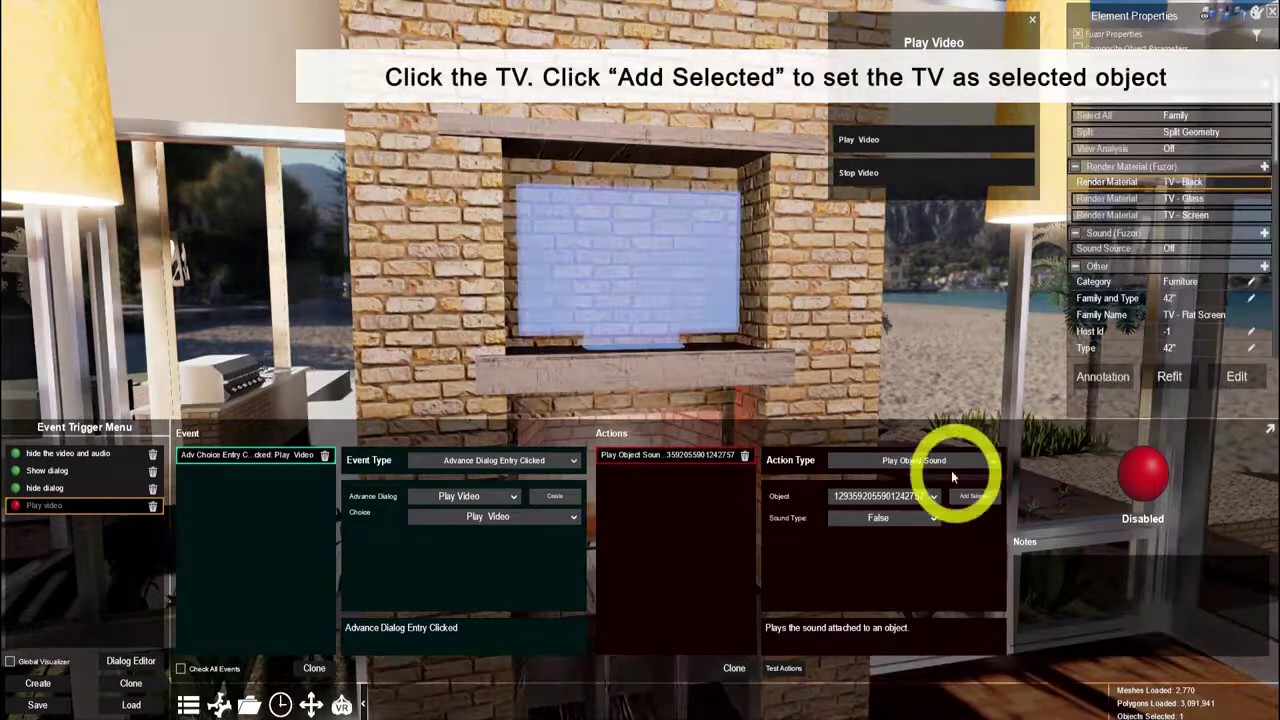
left_click(925, 519)
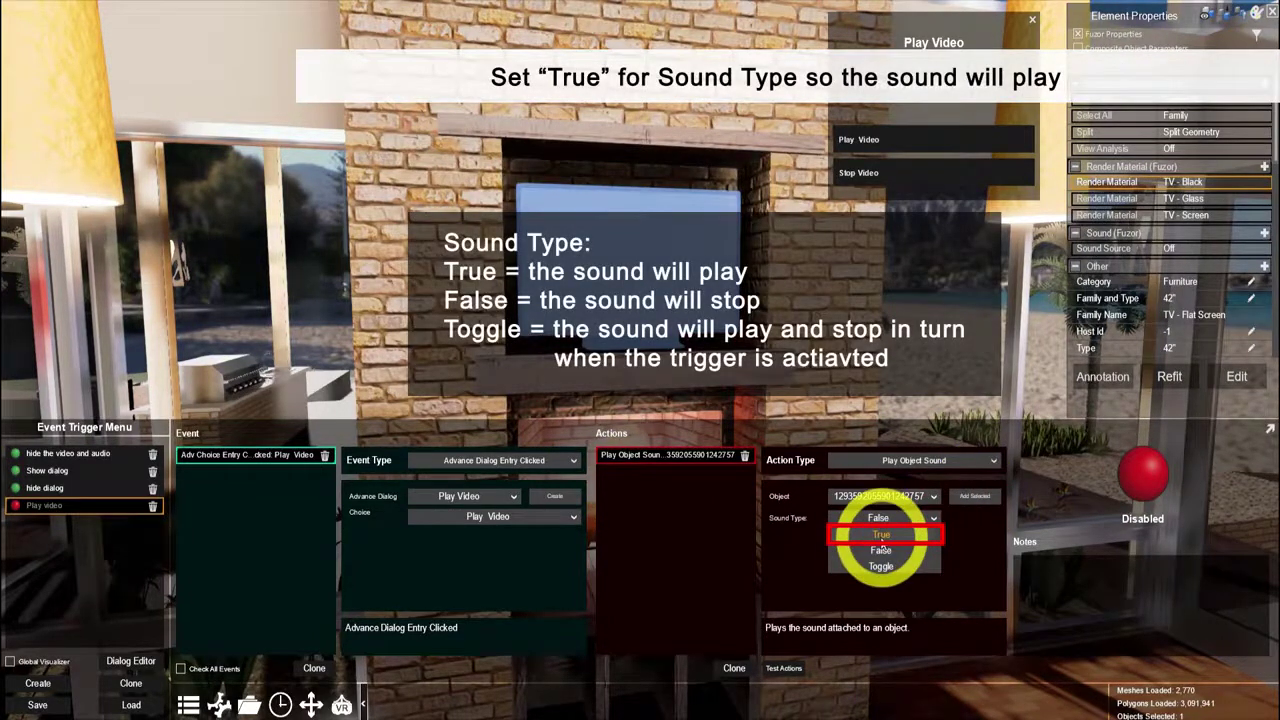
left_click(881, 535)
Step: Add an Object Visibility action assigned to the TV's 2D media
left_click(705, 504)
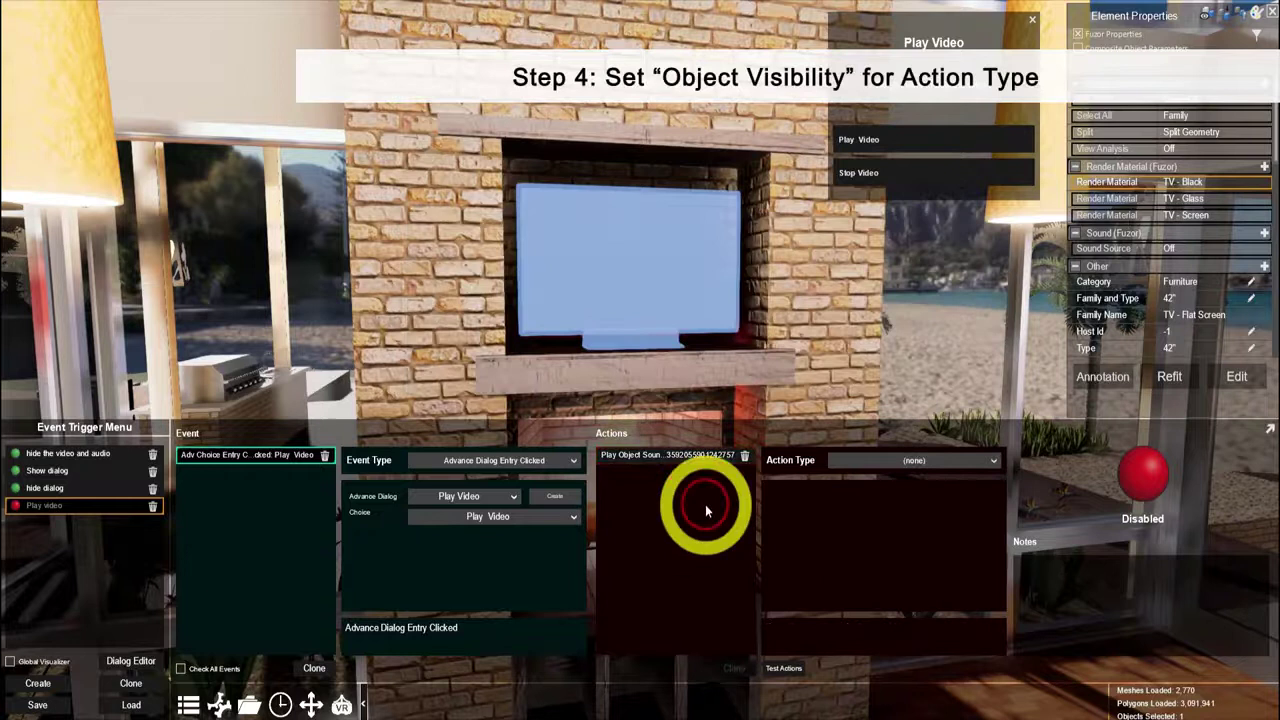
left_click(914, 461)
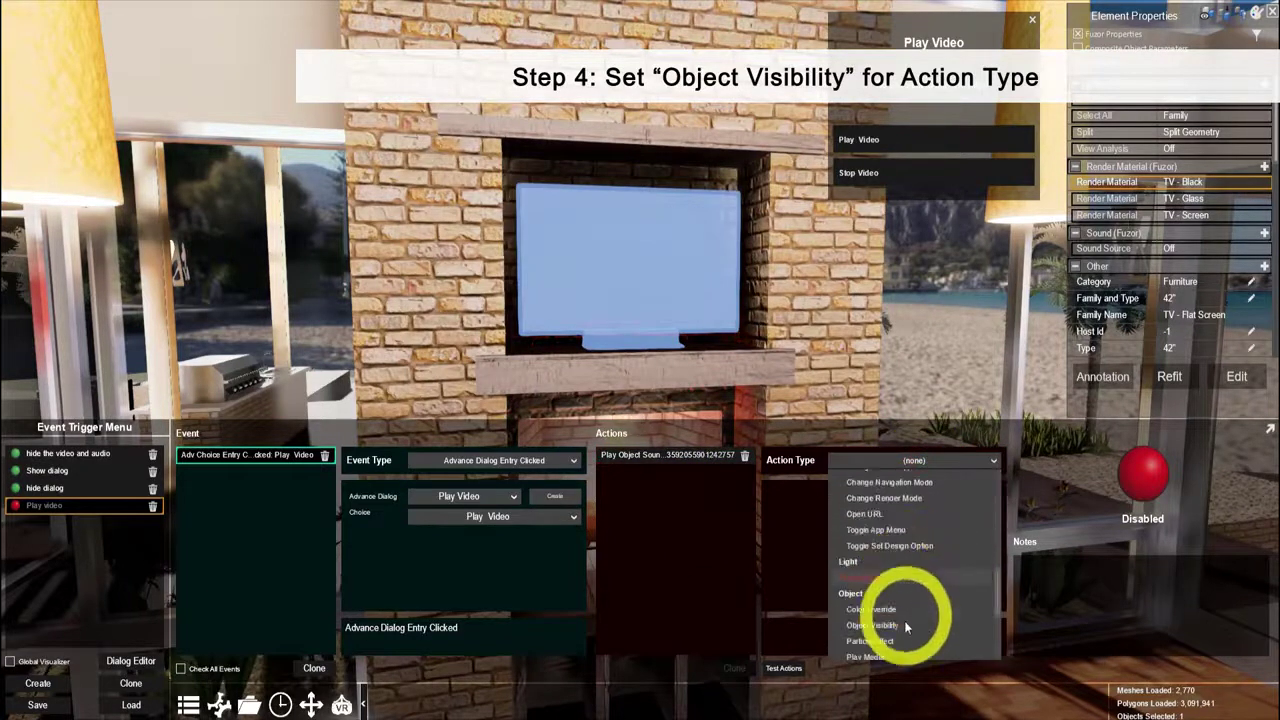
left_click(901, 627)
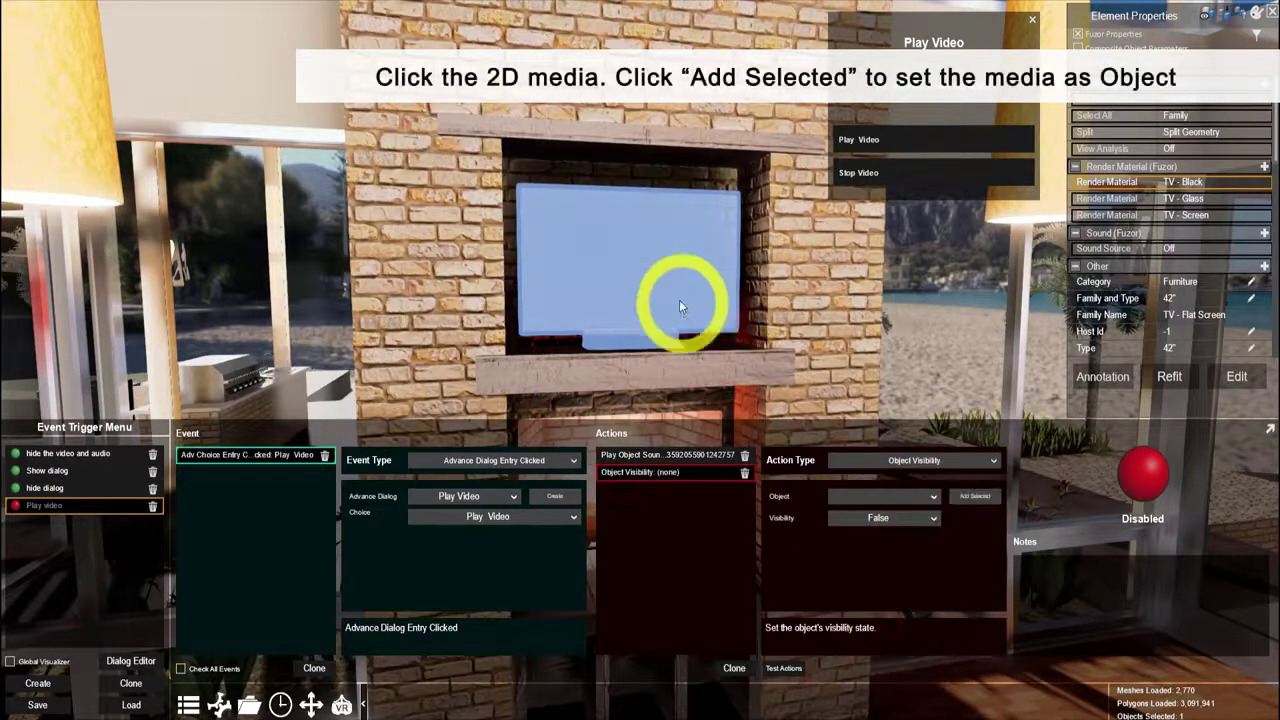
left_click(666, 271)
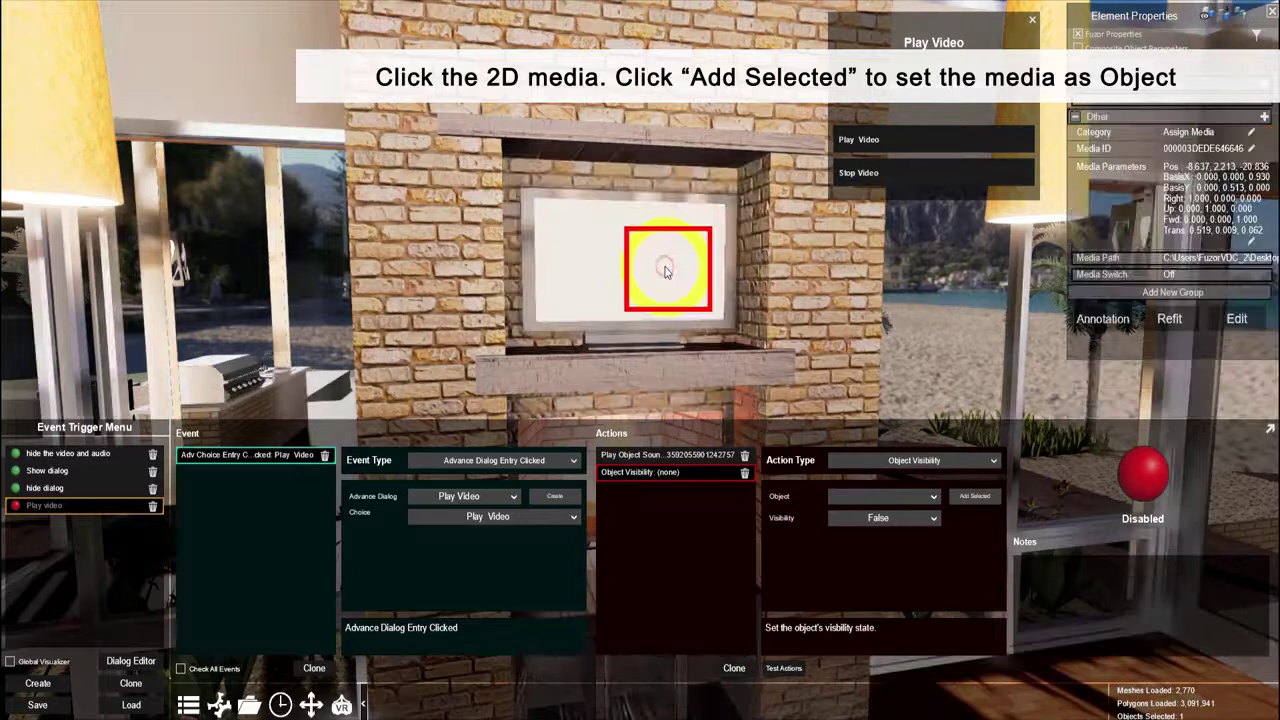
left_click(975, 496)
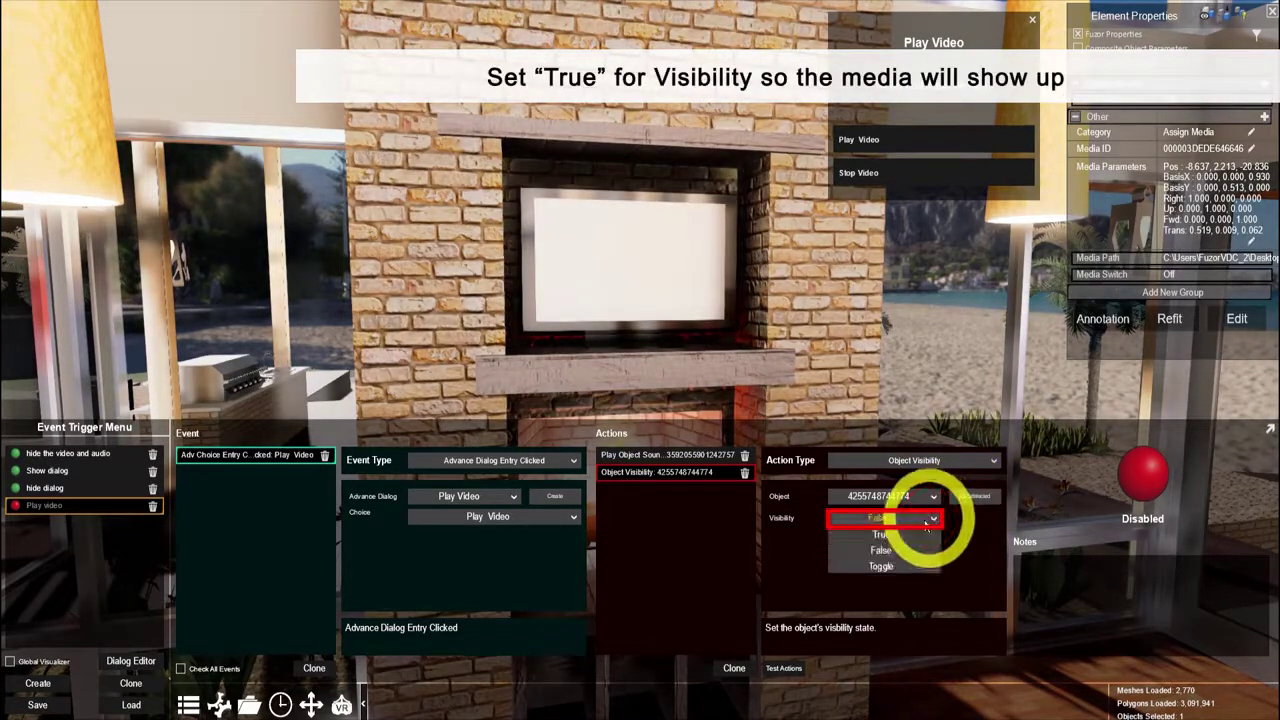
Step: Set the media visibility to True and add a Play Media action with Loop False
left_click(708, 510)
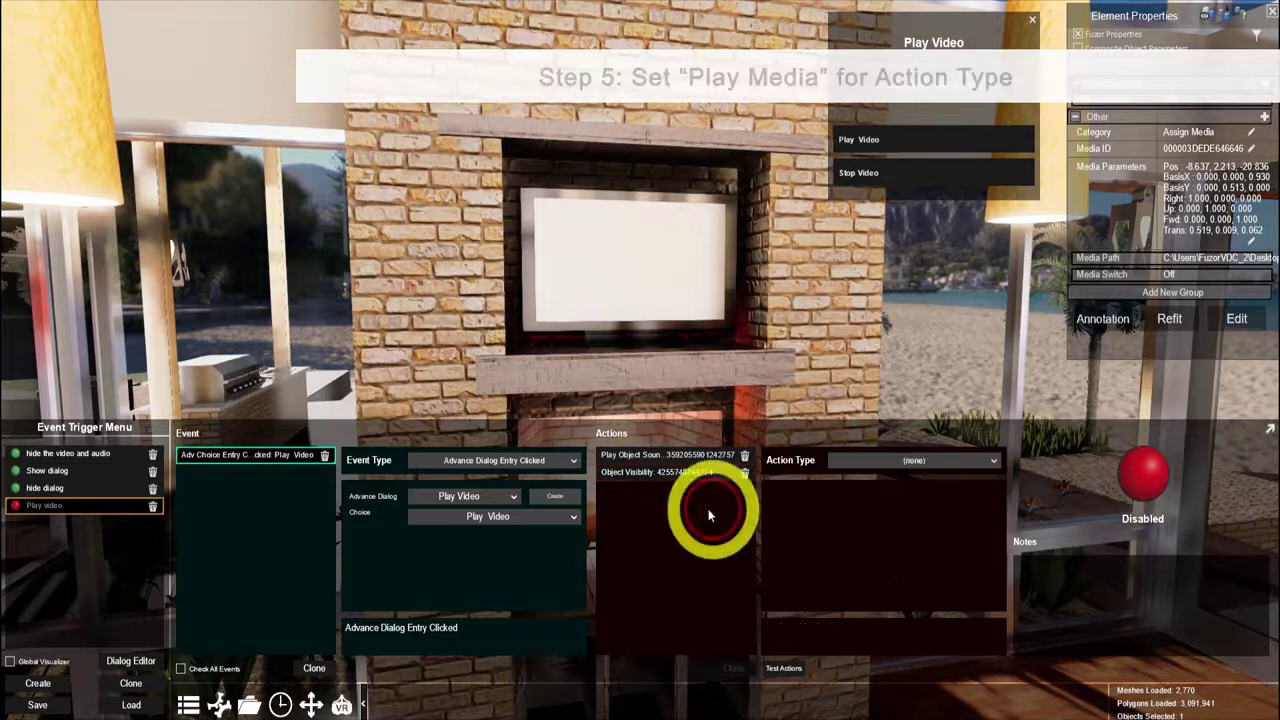
left_click(995, 461)
scroll(996, 575, "down", 3)
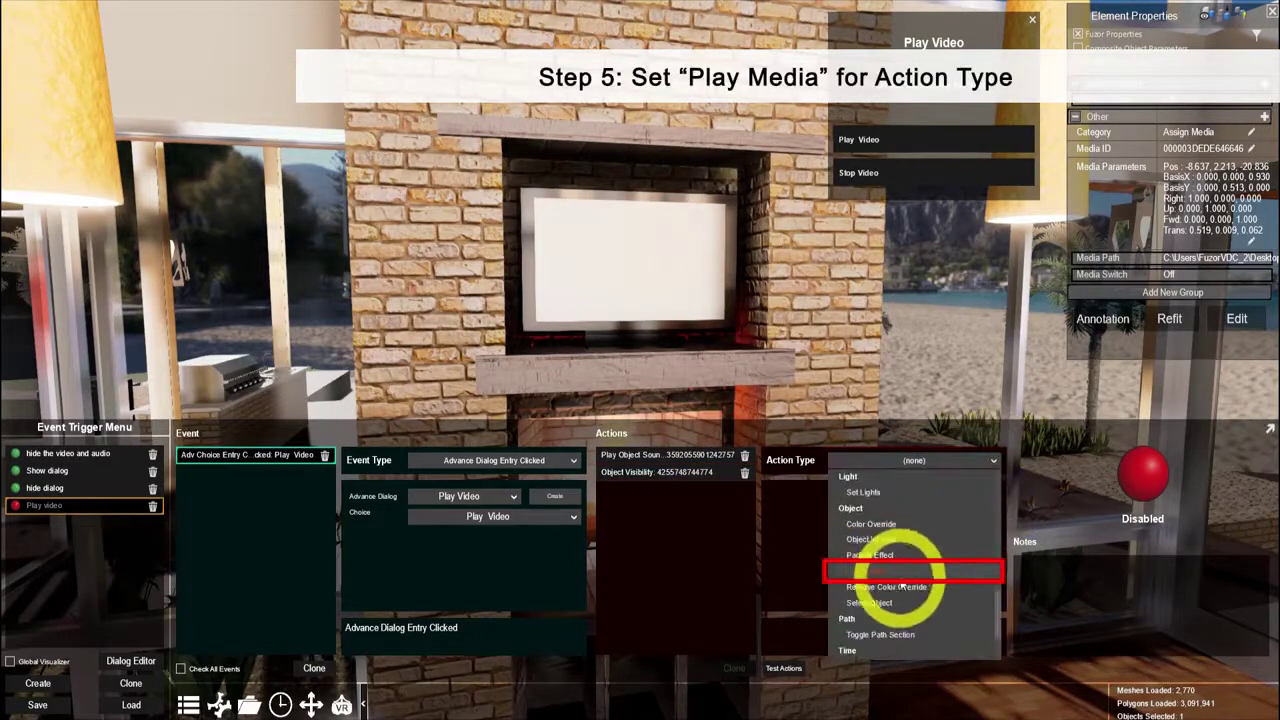
left_click(879, 570)
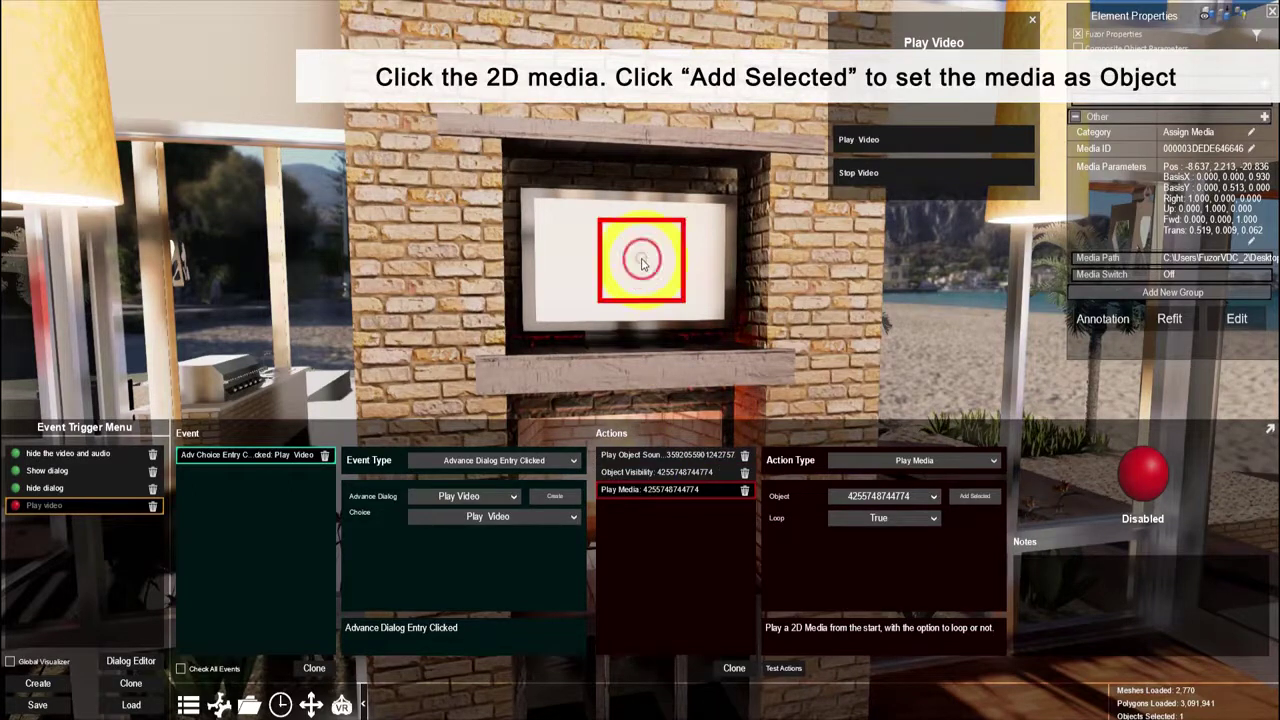
left_click(934, 521)
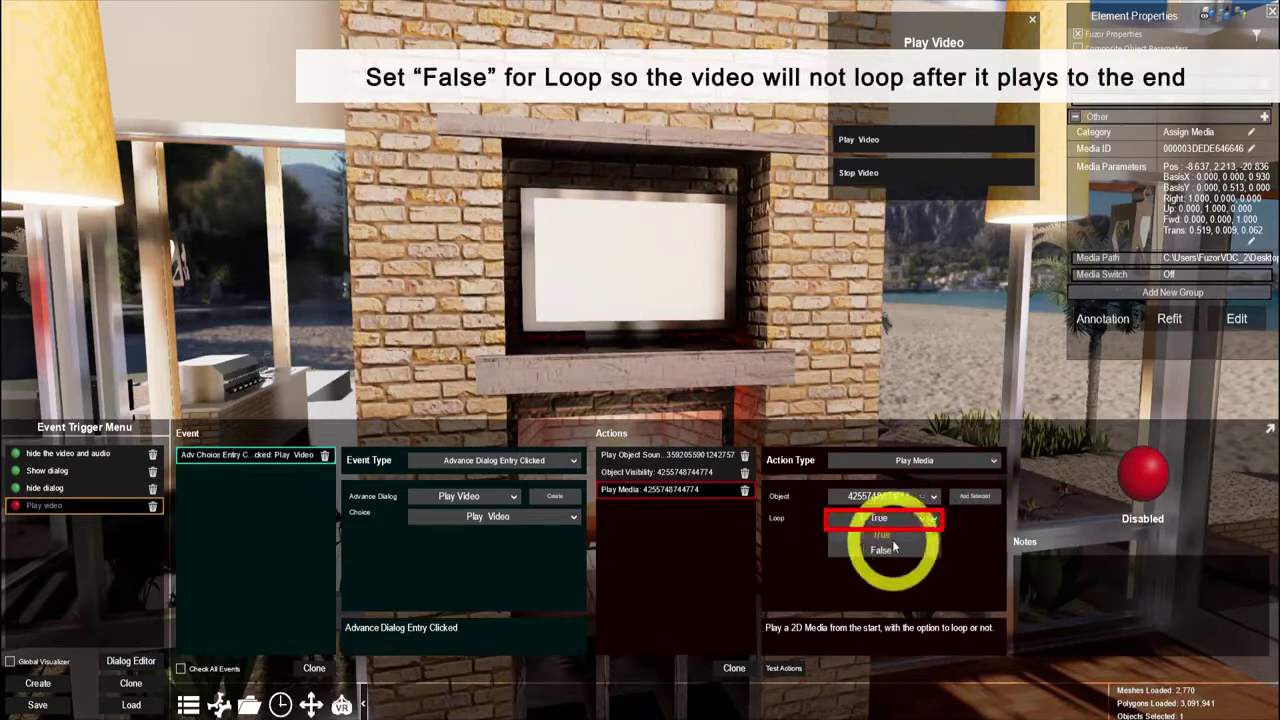
Step: Enable the Play video trigger, test it with Play Video, and clone it
left_click(1145, 474)
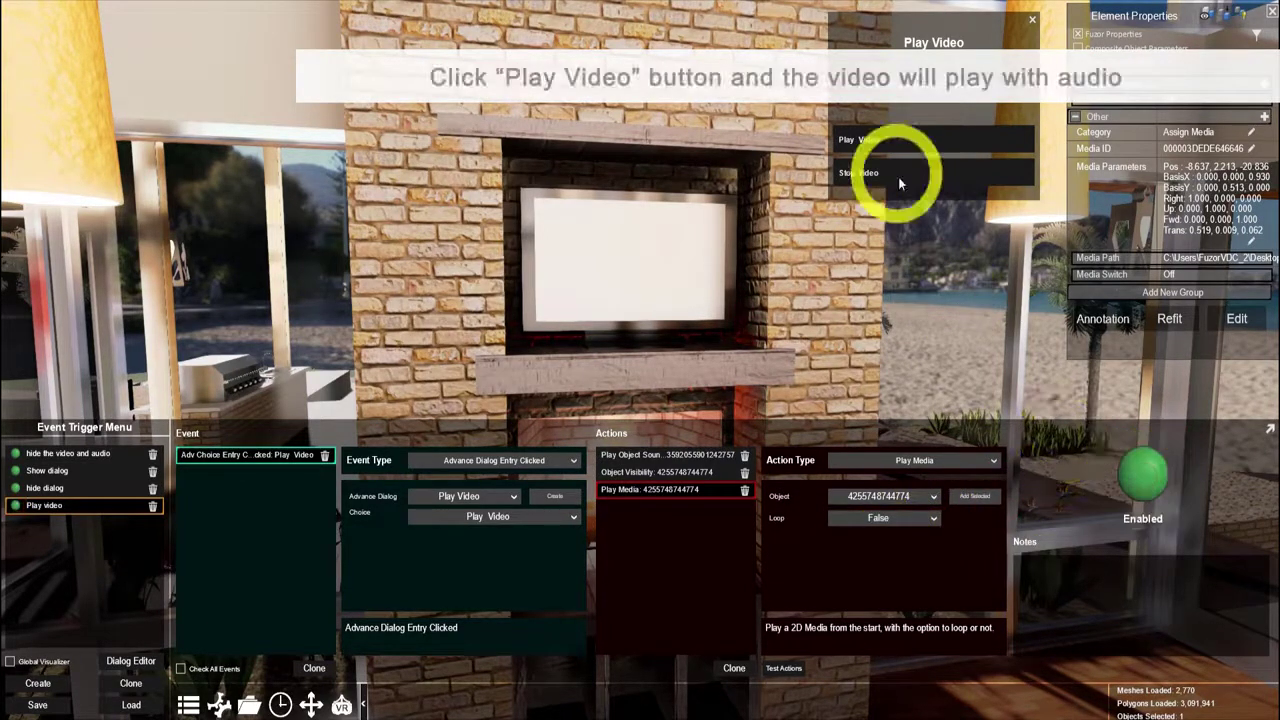
left_click(860, 140)
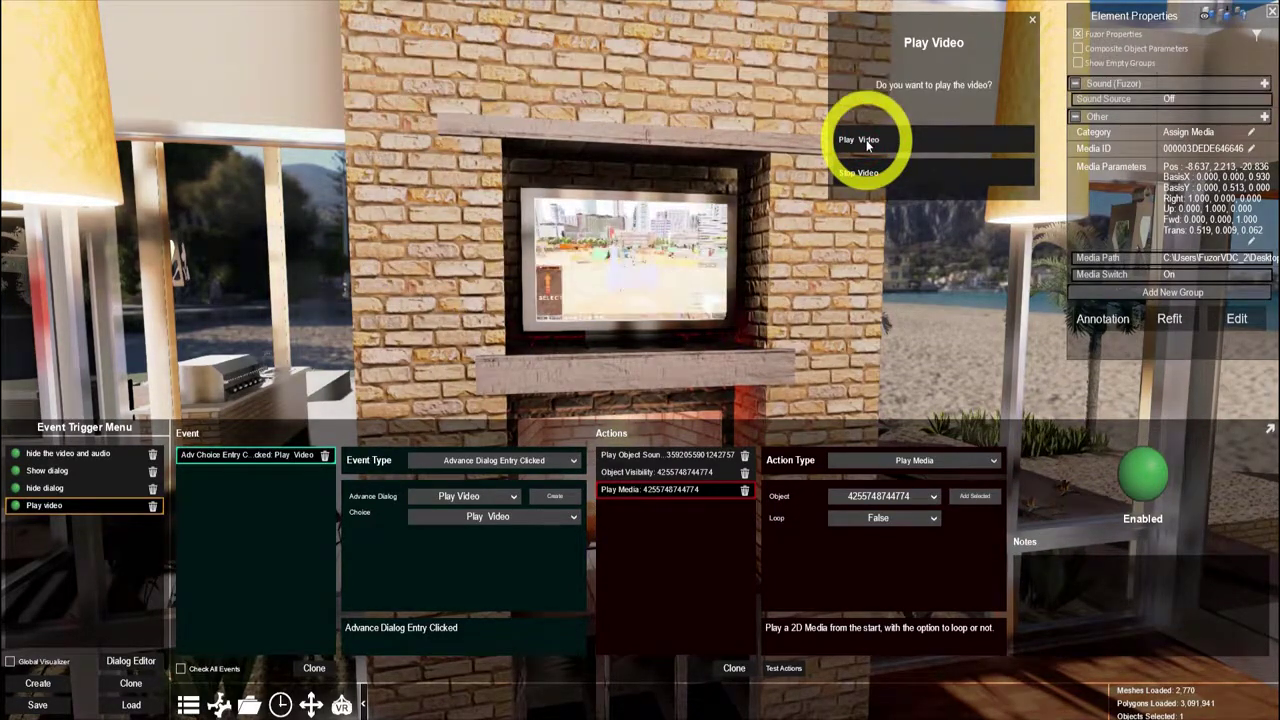
left_click(128, 684)
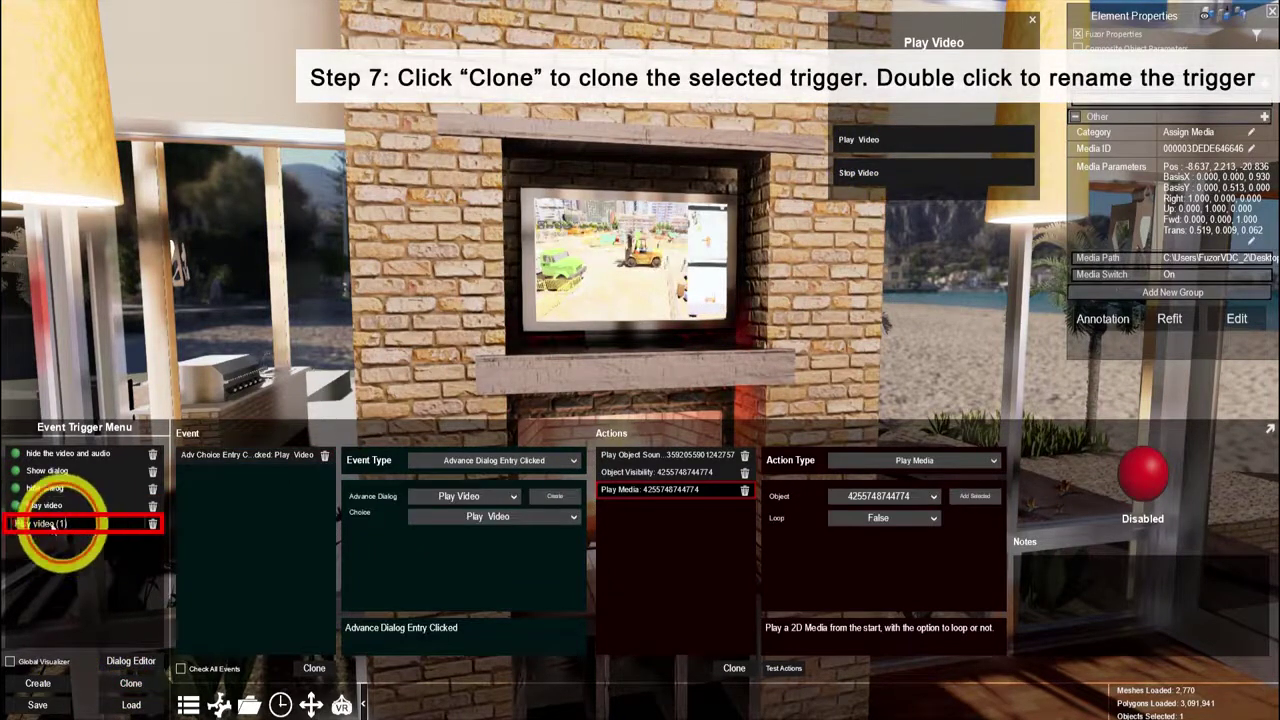
Step: Rename the clone 'Stop video' and set its dialog choice to Stop Video
type("Stop video")
left_click(242, 460)
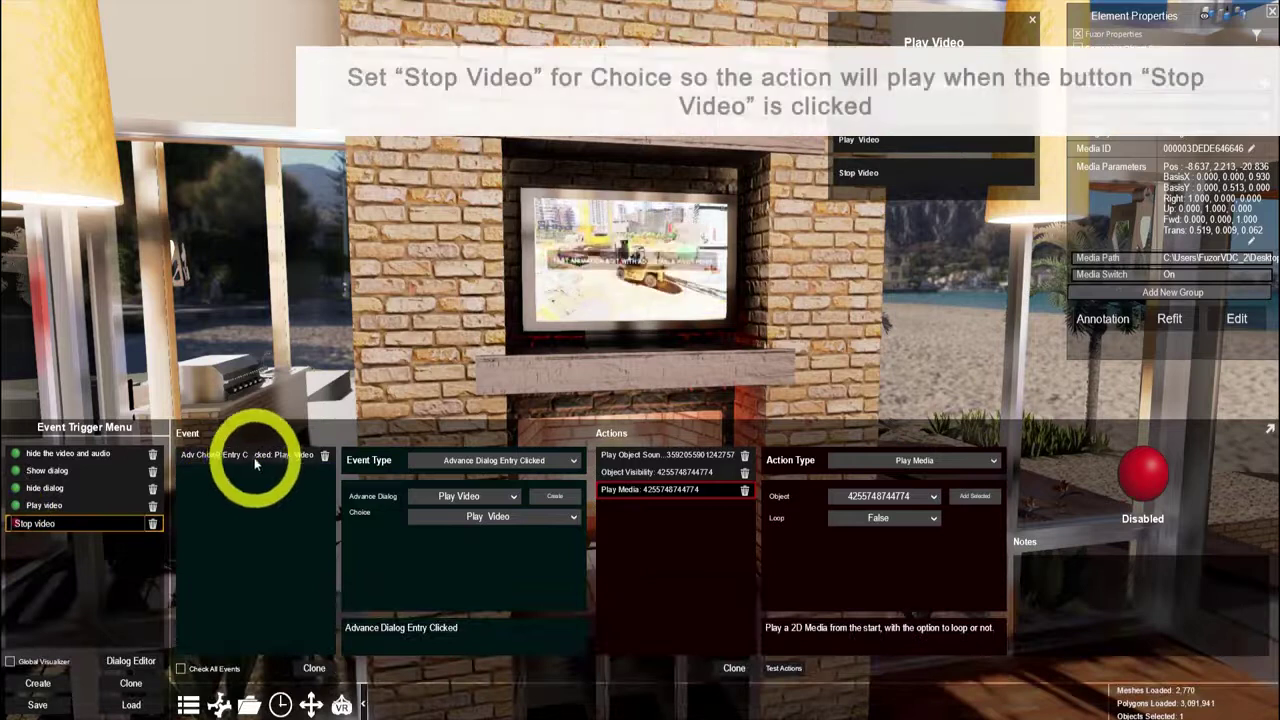
left_click(532, 527)
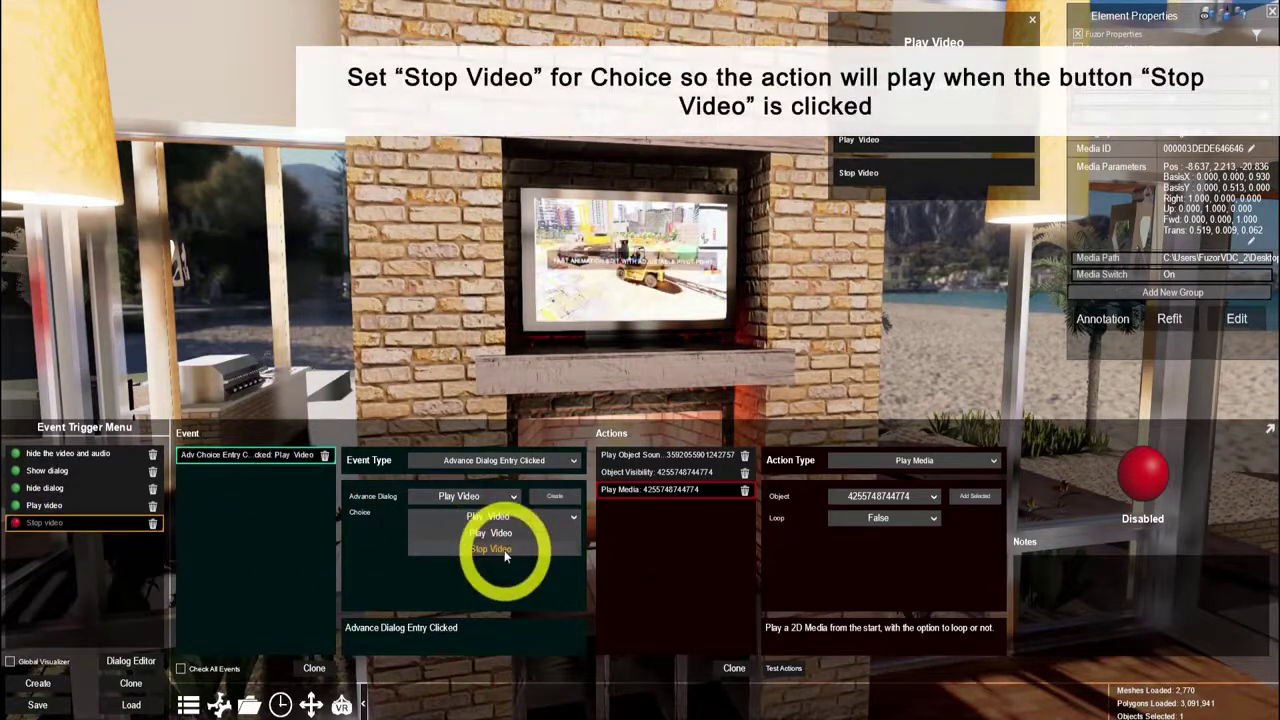
left_click(504, 550)
Step: Set the sound action's Sound Type to False and the media Visibility to False
left_click(675, 455)
left_click(880, 517)
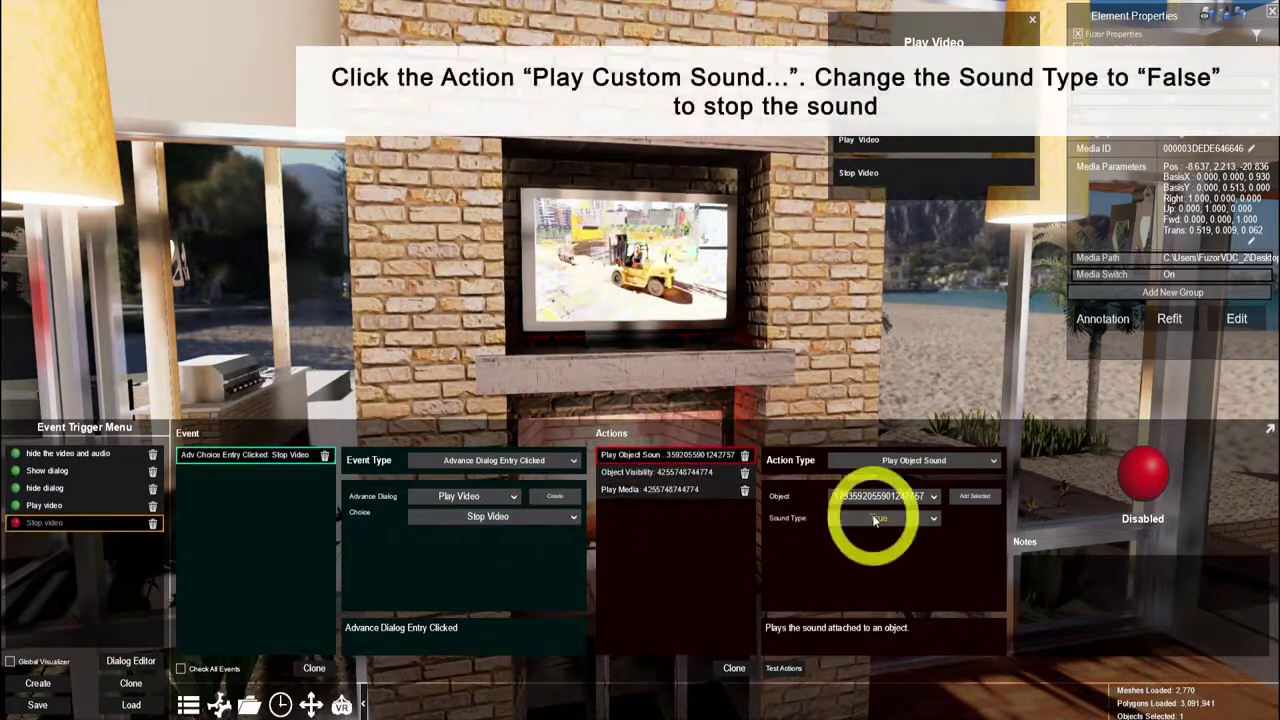
left_click(878, 550)
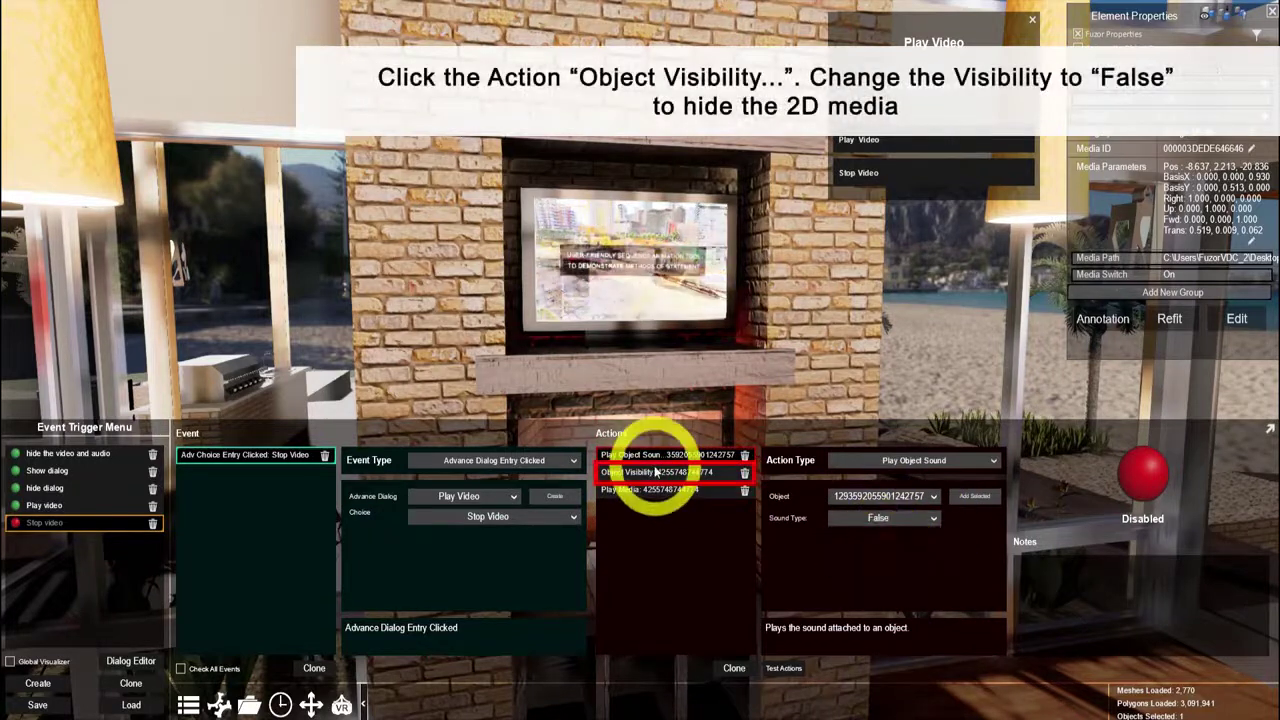
left_click(932, 527)
left_click(880, 550)
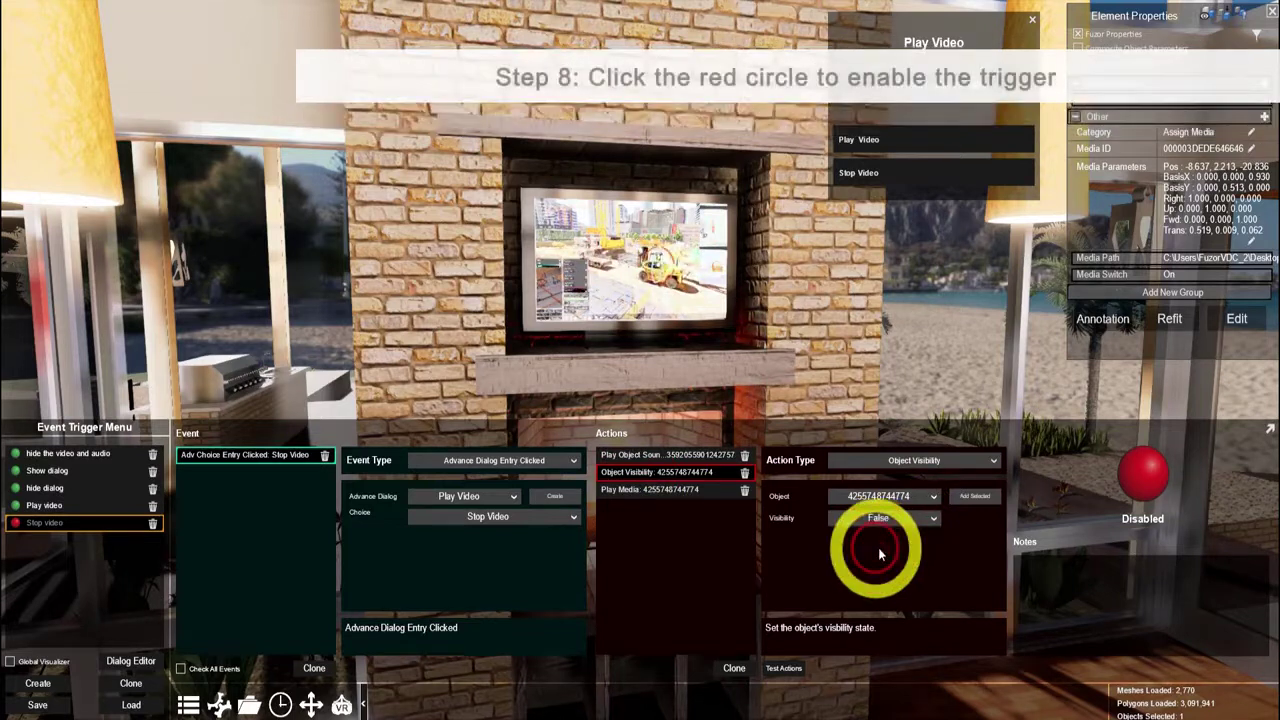
Step: Enable the Stop video trigger and test Stop Video, then Play Video
left_click(1139, 486)
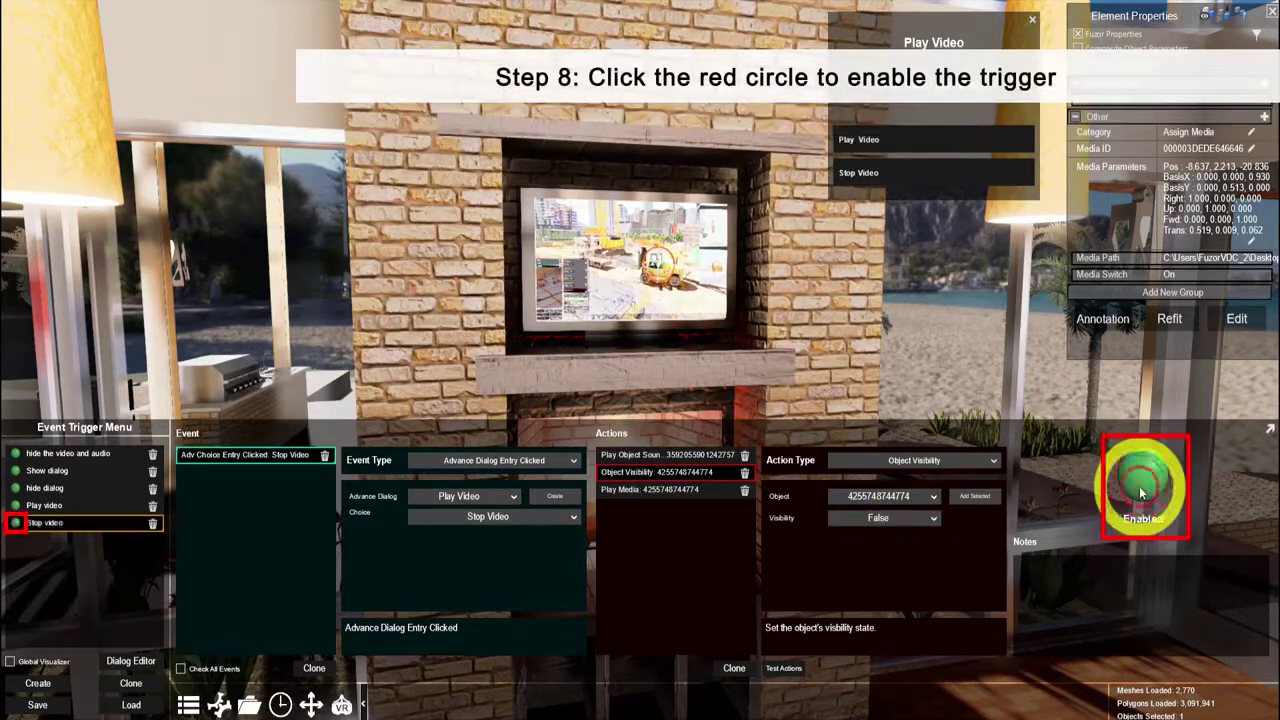
left_click(865, 177)
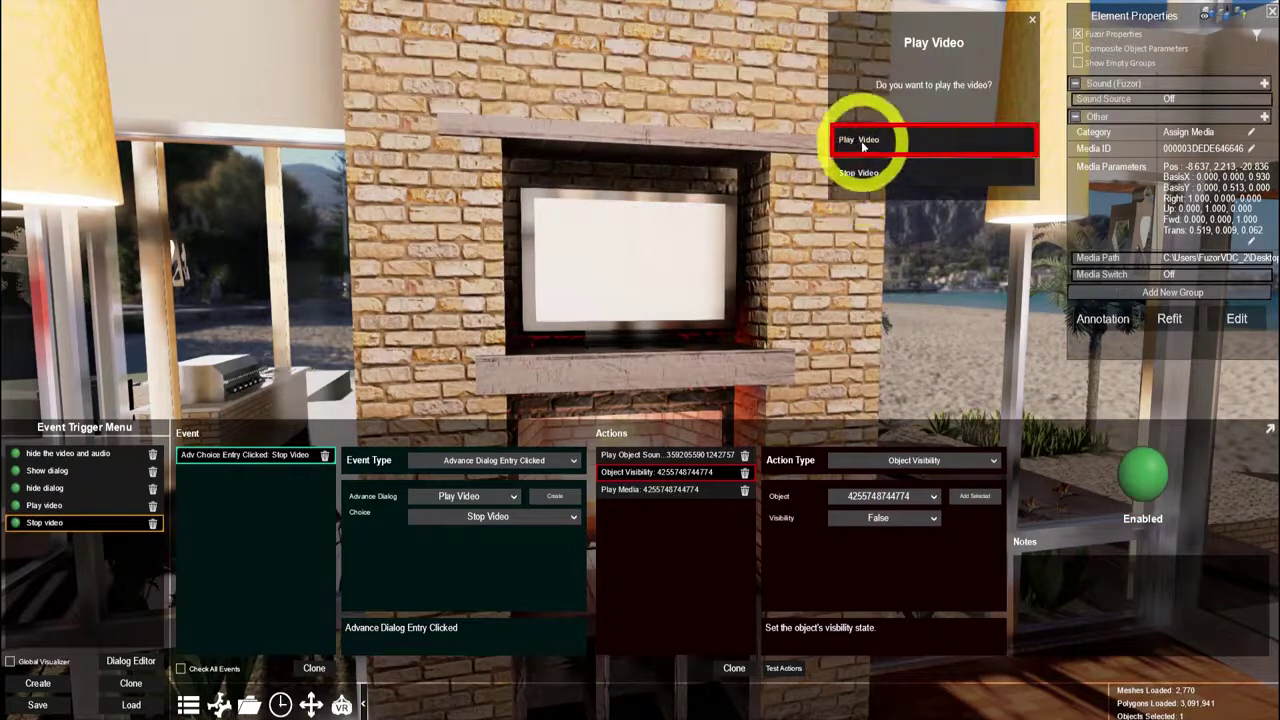
left_click(862, 143)
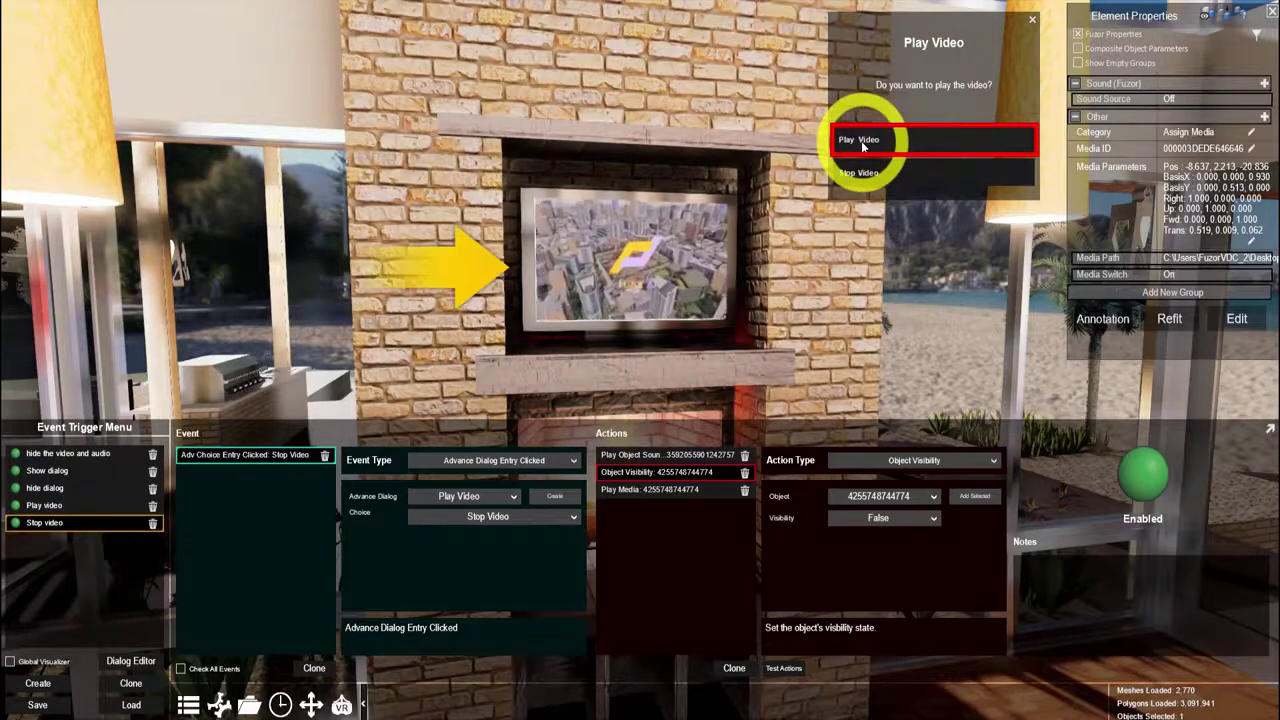